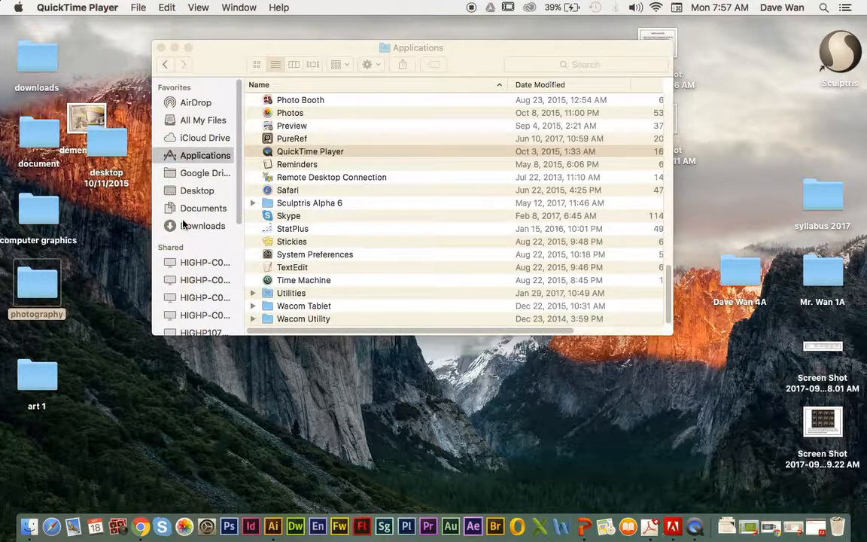
Step: Switch to Illustrator and create a new Letter-size document in landscape orientation, 11 by 8.5 in
left_click(274, 527)
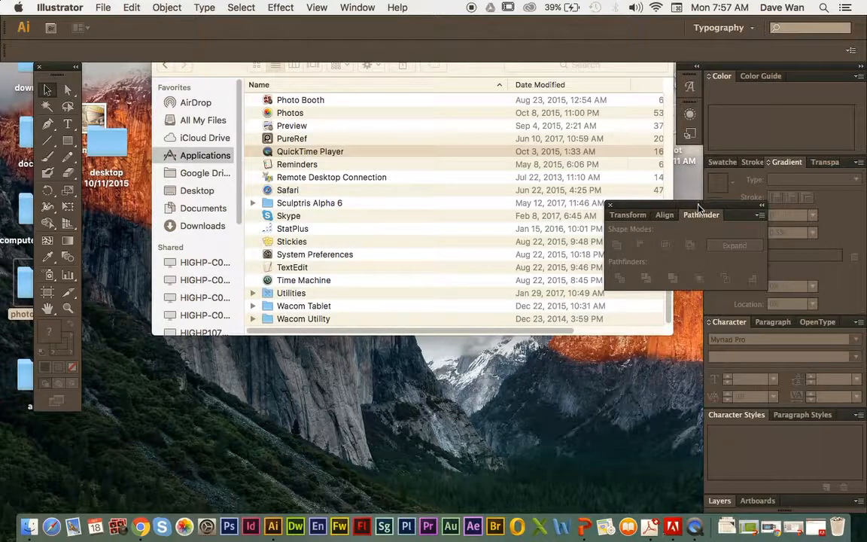
left_click_drag(698, 207, 760, 190)
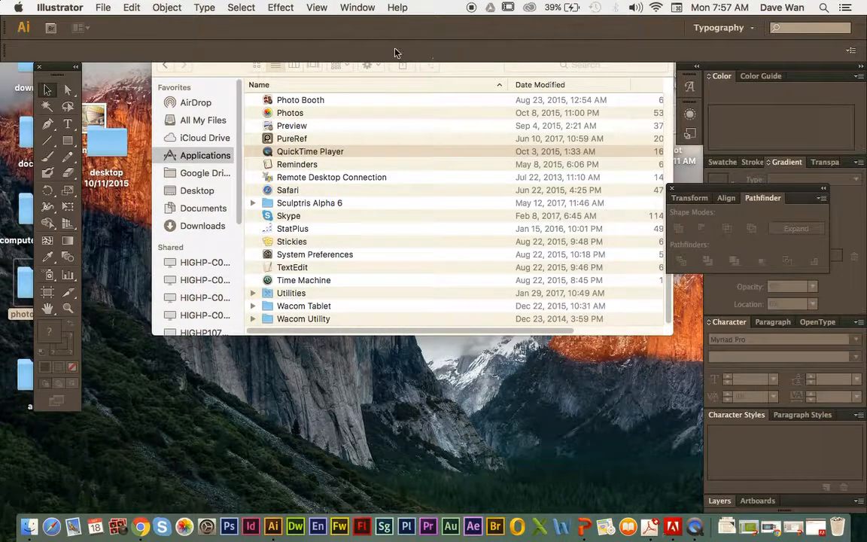
left_click(104, 8)
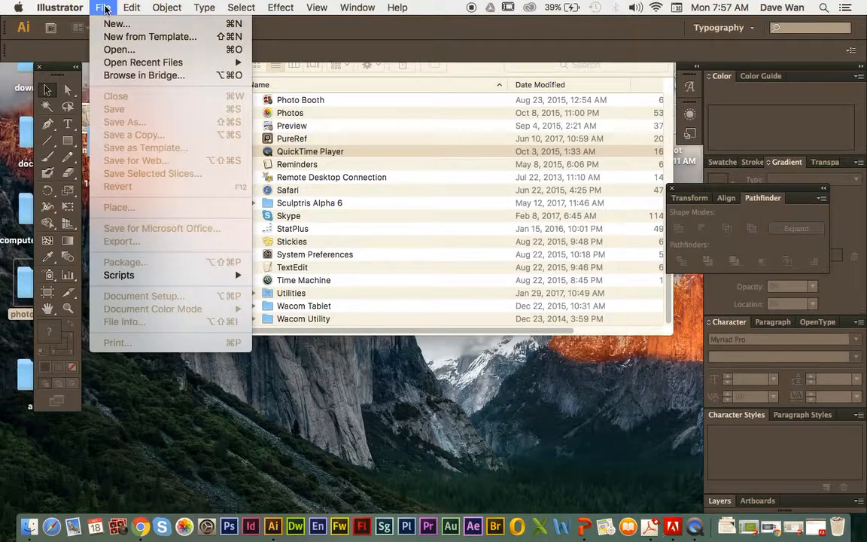
left_click(118, 24)
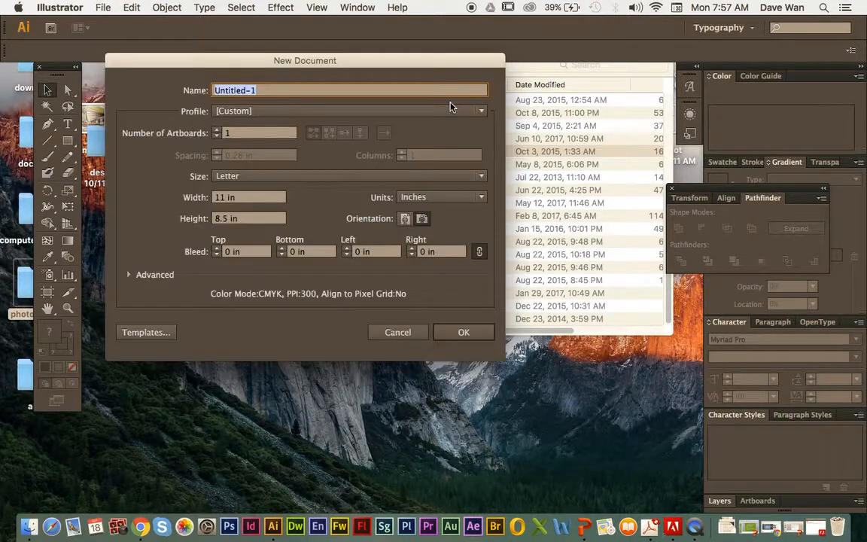
left_click(421, 219)
left_click(454, 338)
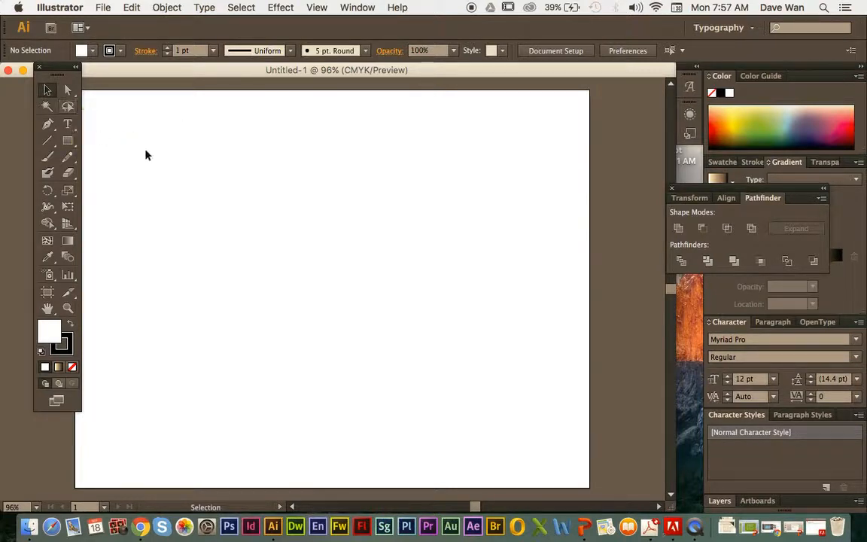
Step: Draw a wide text frame in the upper part of the artboard, enter "Break" and shift the frame slightly down and right
left_click(73, 131)
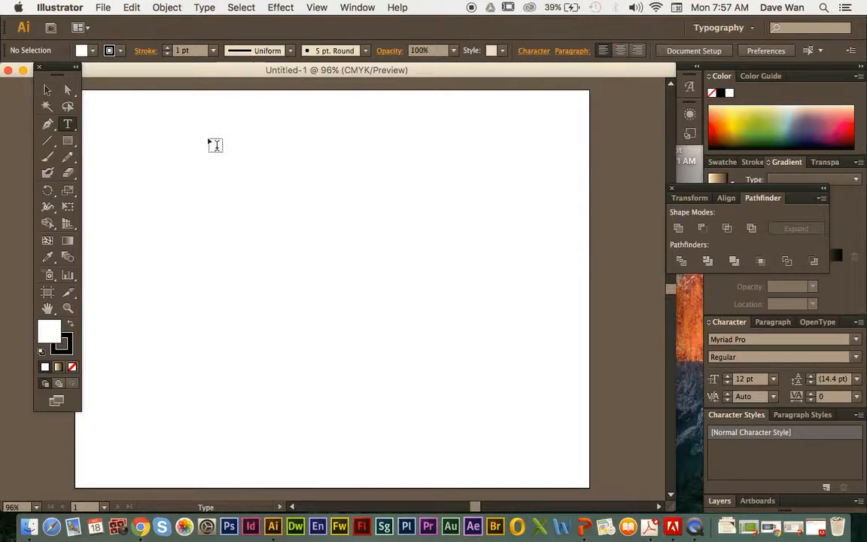
left_click_drag(178, 127, 469, 218)
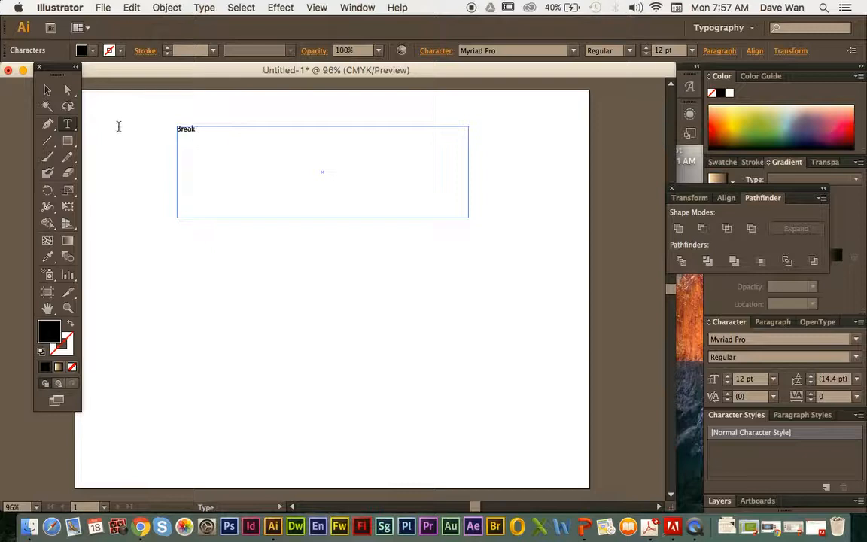
left_click(46, 88)
left_click_drag(201, 140, 262, 176)
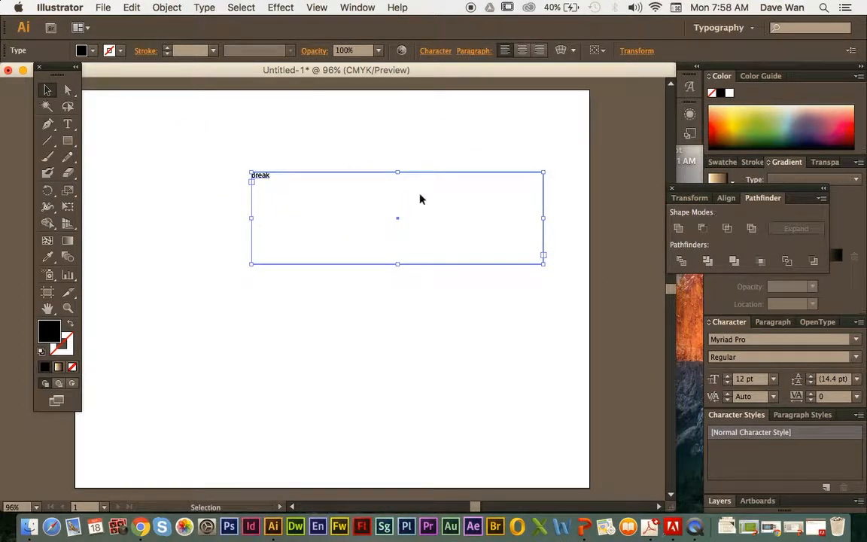
left_click_drag(264, 178, 229, 155)
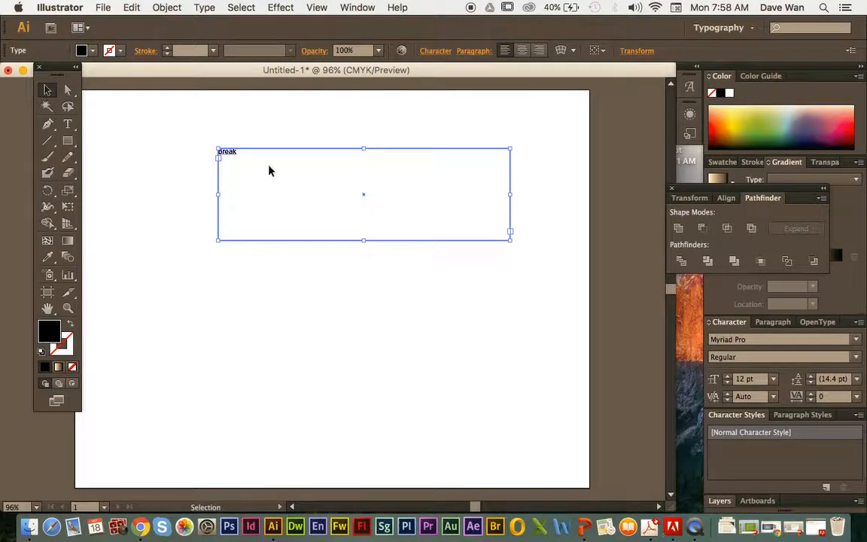
Step: Check which type panels are enabled and undock the Character panel group so it floats beside the artboard
left_click(356, 9)
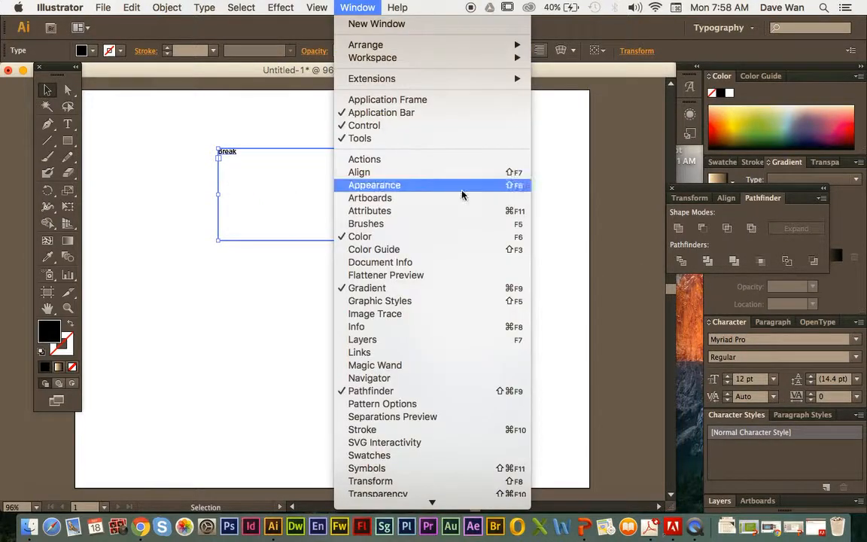
mouse_move(426, 500)
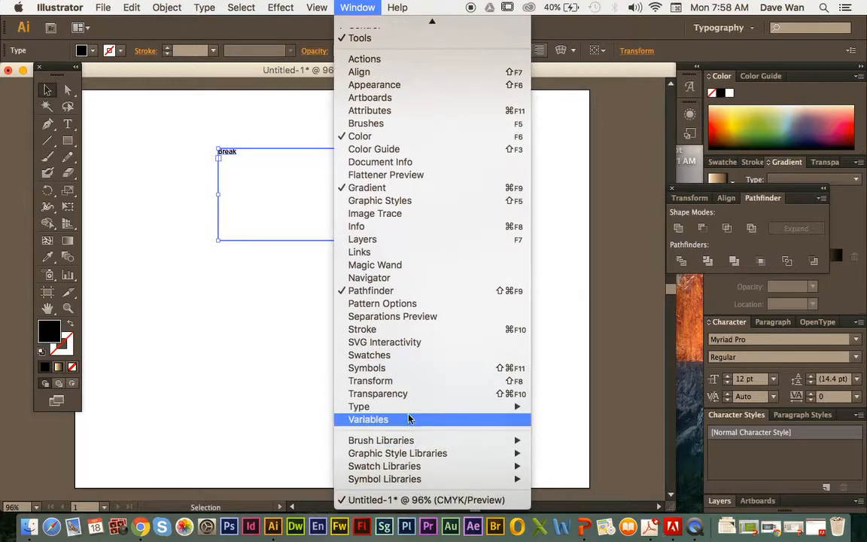
mouse_move(406, 407)
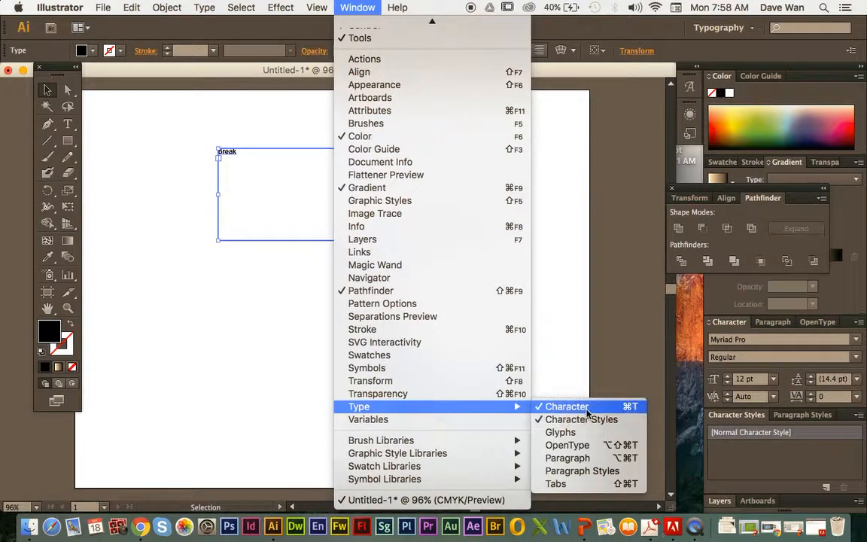
left_click(847, 324)
left_click_drag(847, 324, 639, 311)
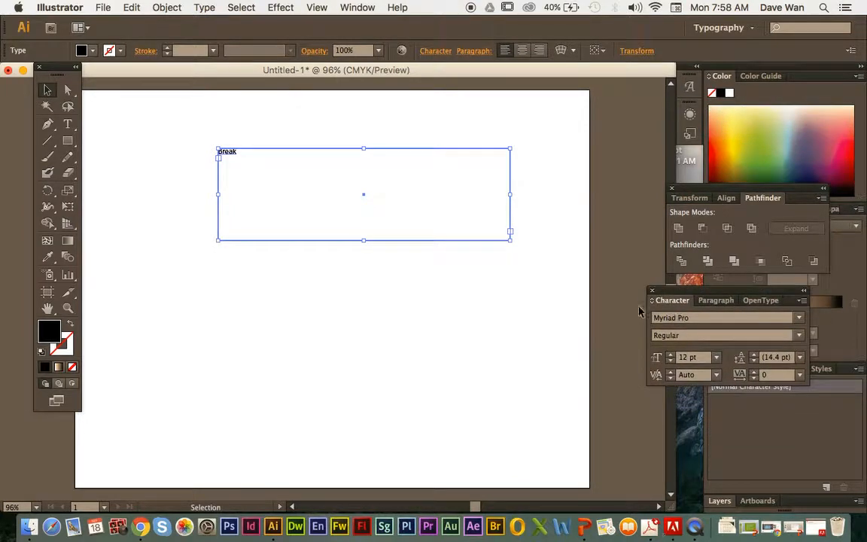
Step: Center-align the word "Break" within its text frame and return to the character settings
left_click(205, 176)
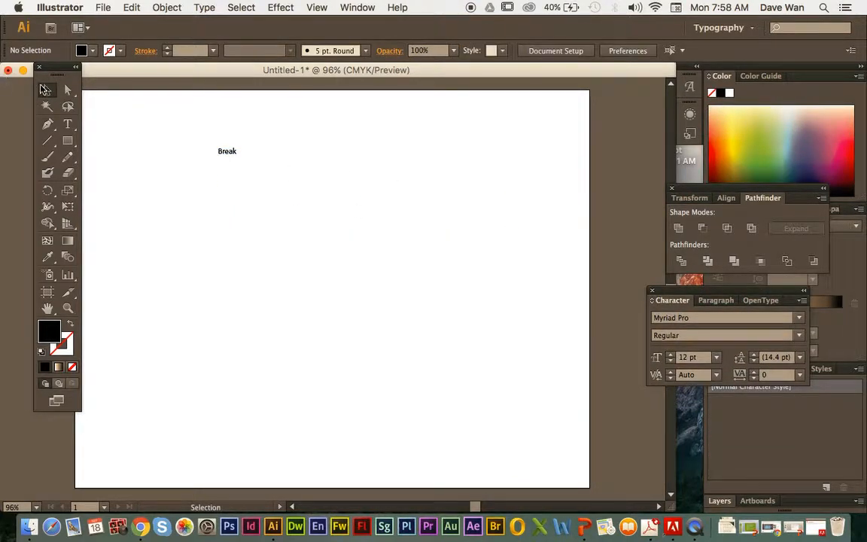
left_click(45, 89)
left_click(227, 150)
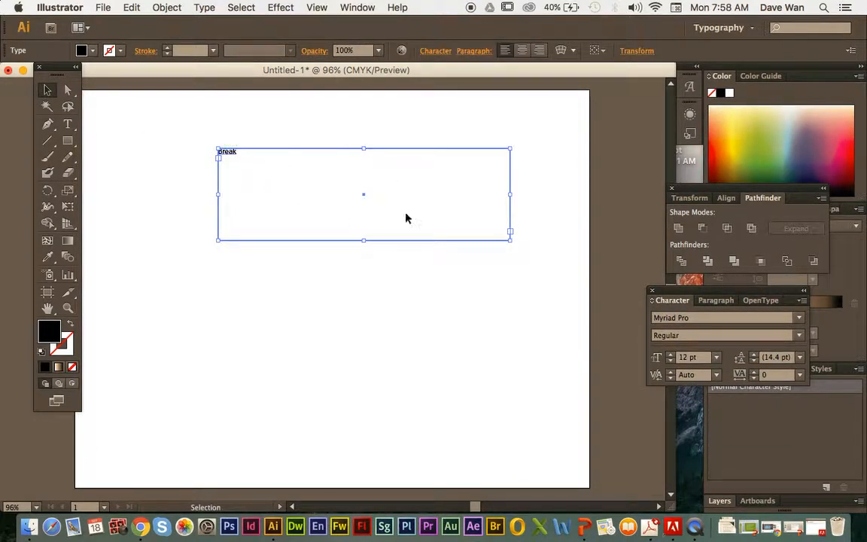
left_click(715, 301)
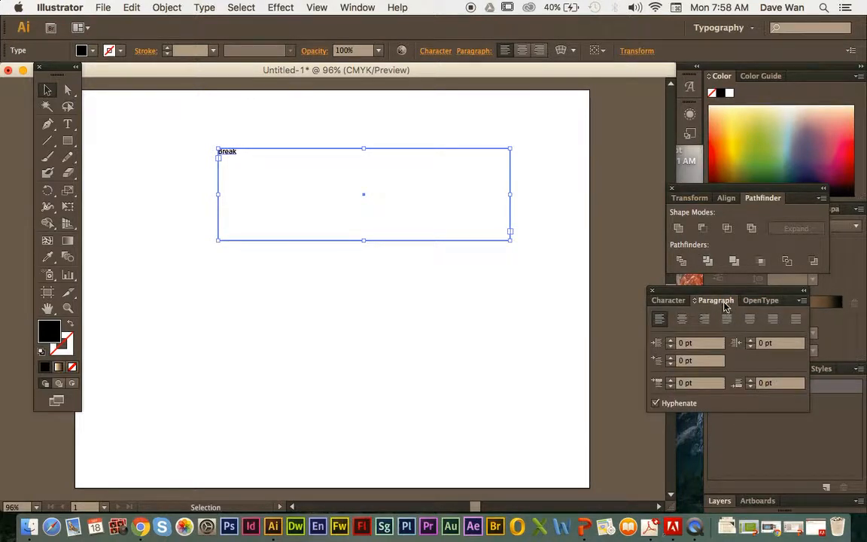
left_click(681, 319)
left_click(670, 301)
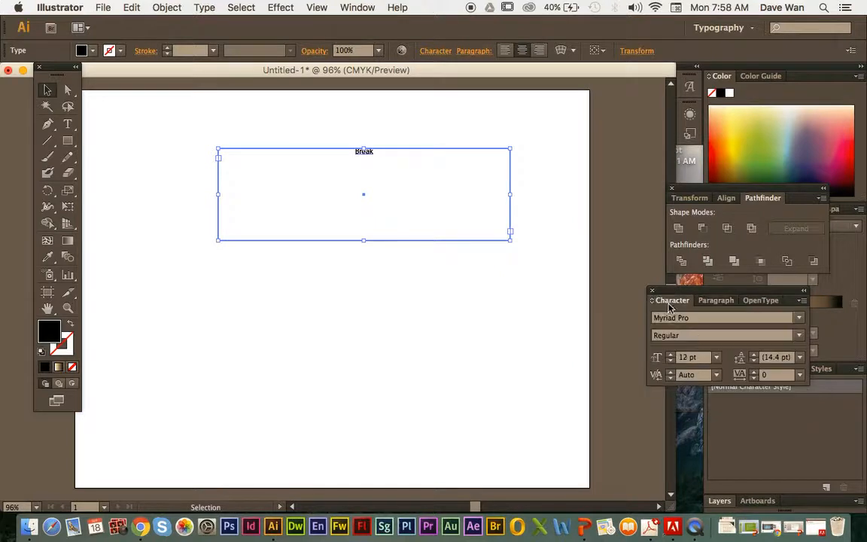
Step: Set the font size of "Break" to 72 pt and raise it gradually to 87 pt
left_click(717, 358)
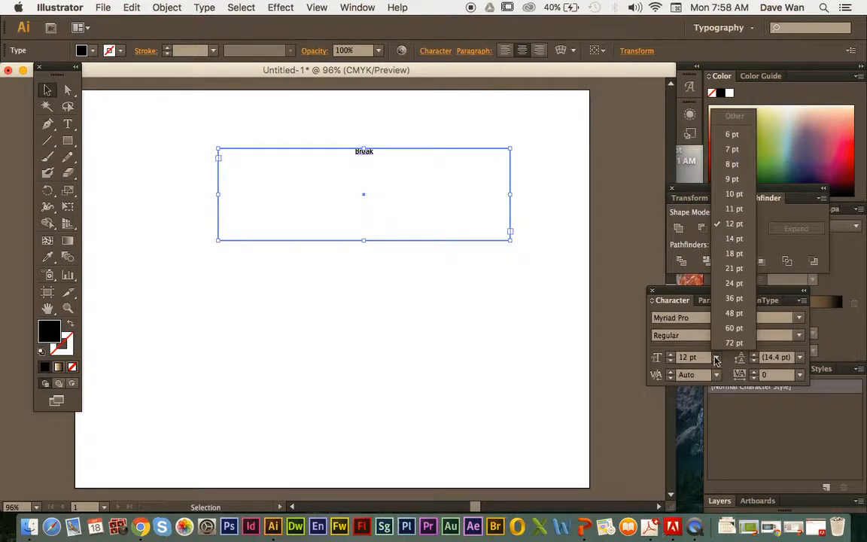
left_click(732, 342)
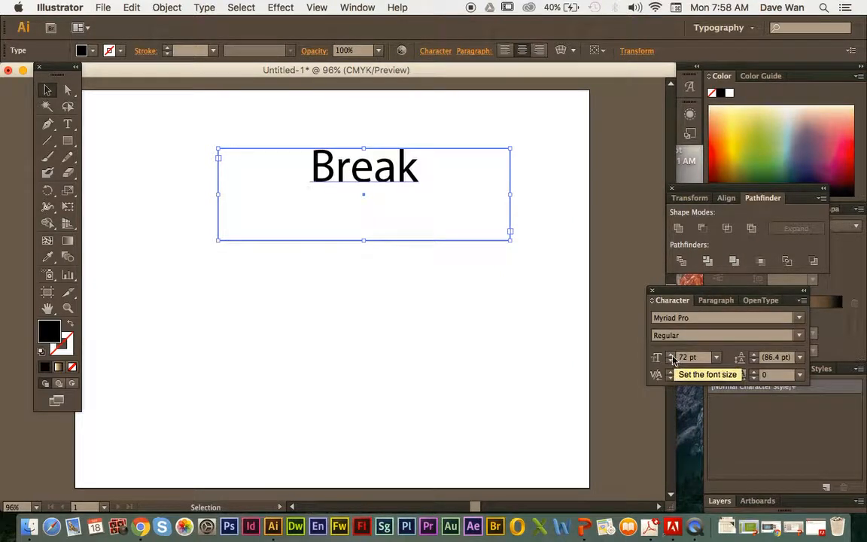
left_click(716, 359)
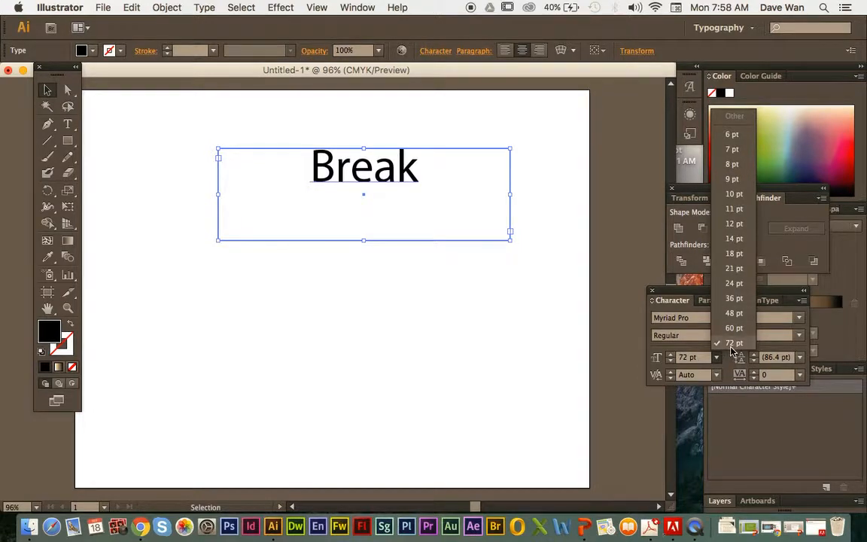
left_click(671, 356)
left_click(671, 355)
left_click(671, 355)
left_click(672, 356)
left_click(673, 355)
left_click(672, 355)
left_click(672, 355)
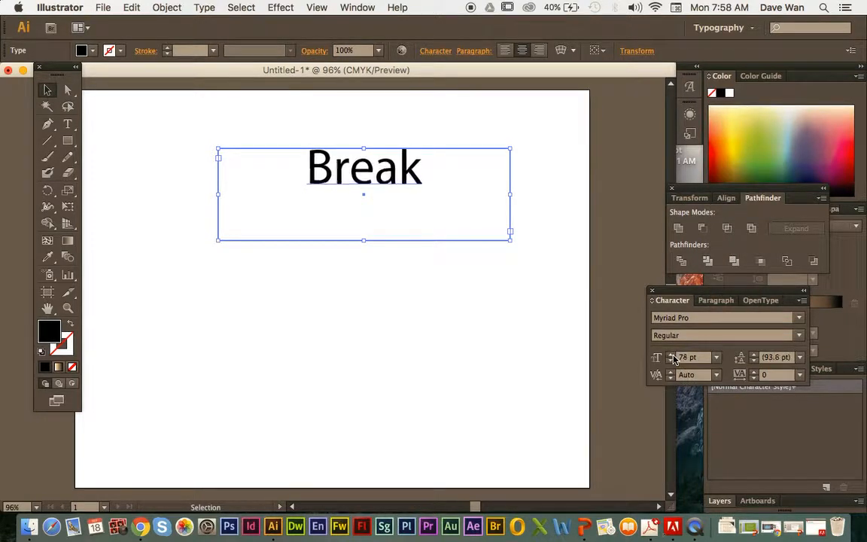
left_click(671, 355)
left_click(672, 355)
left_click(672, 356)
left_click(672, 355)
left_click(672, 355)
left_click(672, 356)
left_click(672, 355)
left_click(671, 355)
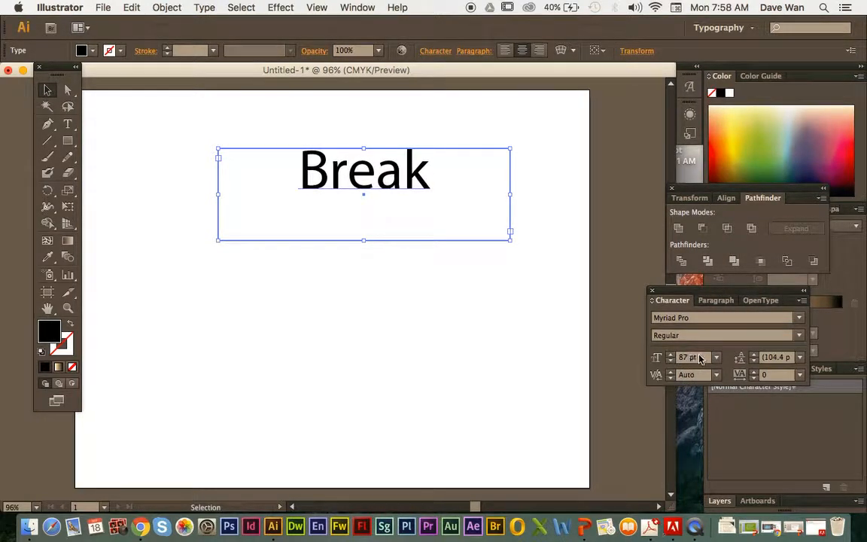
Step: Set the font size of the word "Break" to 100 pt
left_click(700, 359)
type("1")
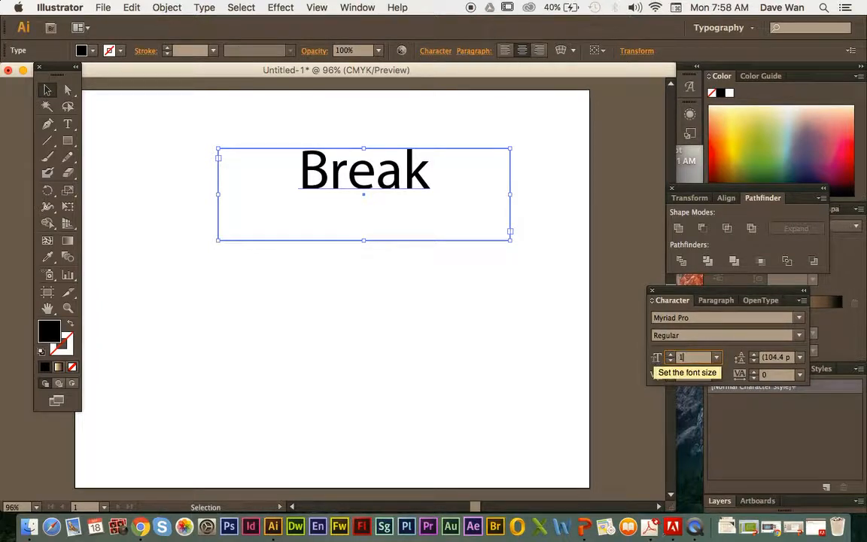
type("00")
key("Return")
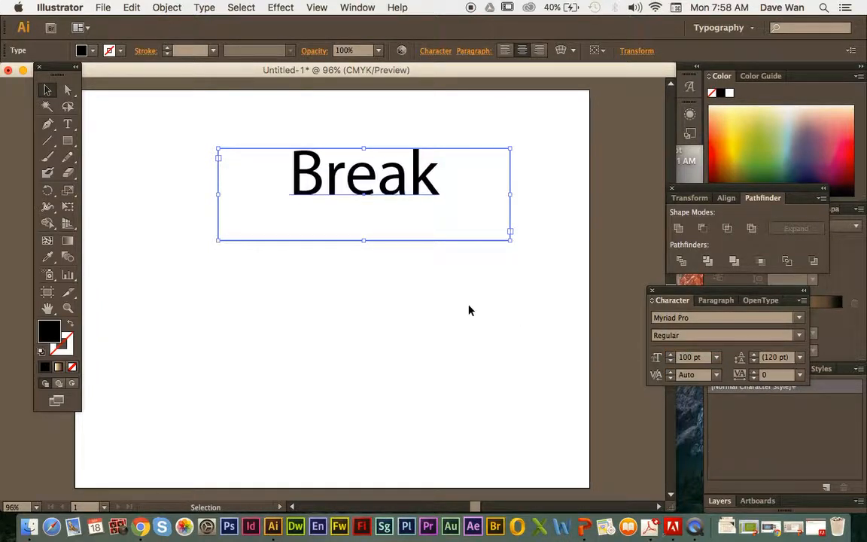
Step: Move the "Break" text frame down and to the left on the artboard, keeping it selected
left_click_drag(318, 158, 268, 194)
left_click(268, 166)
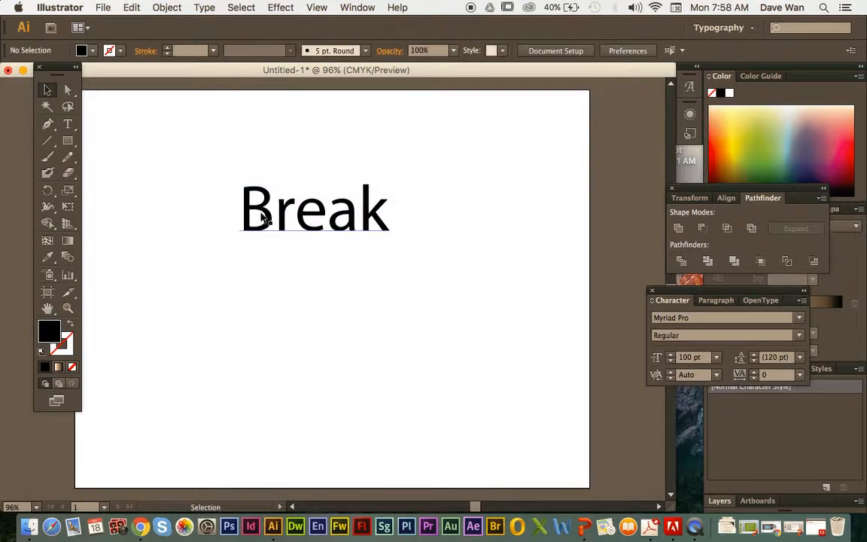
left_click(381, 227)
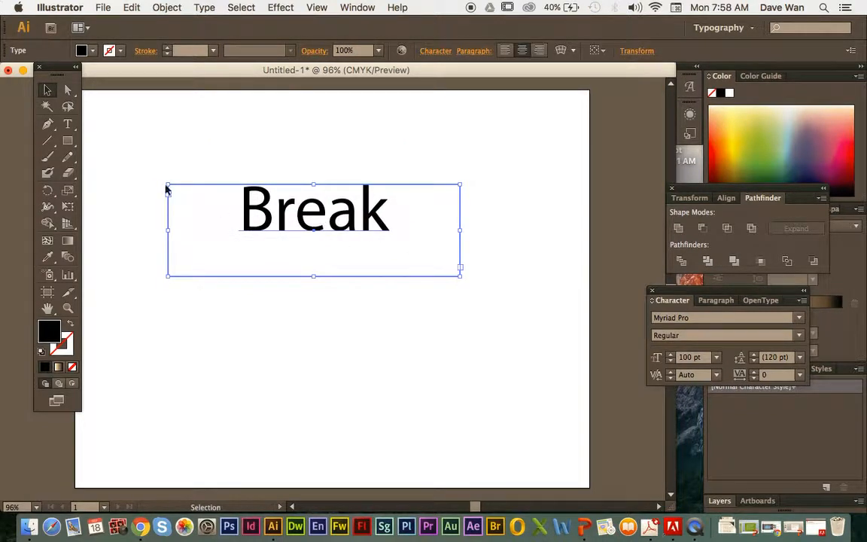
Step: Replace the capital B with a lowercase b so the word reads "break", and deselect the text
key("t")
left_click(285, 213)
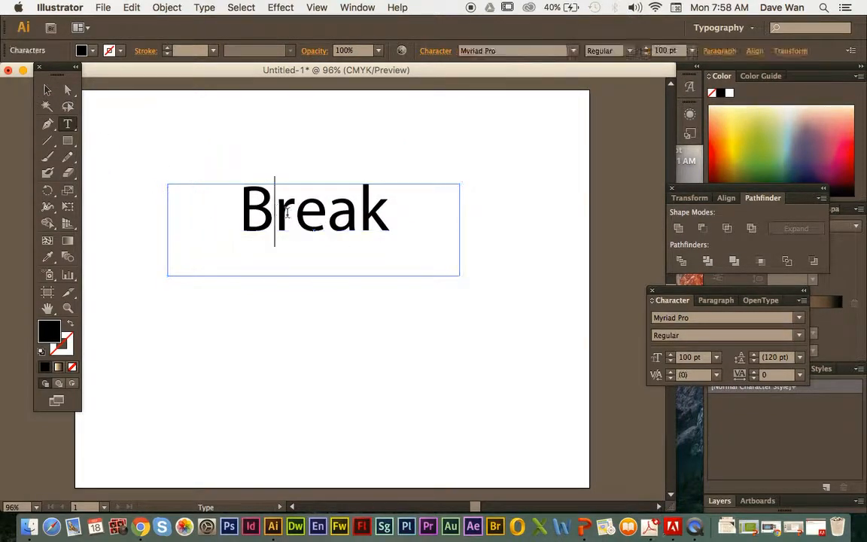
key("BackSpace")
type("b")
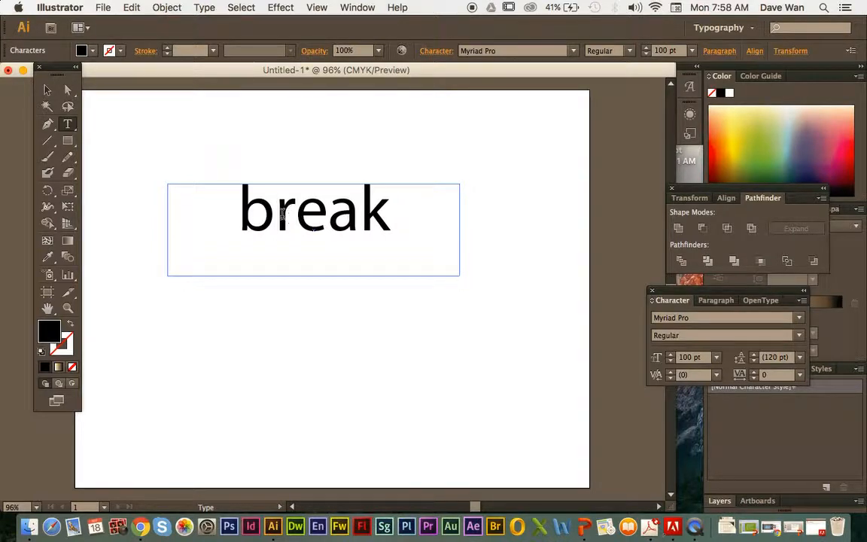
left_click(47, 89)
left_click(219, 144)
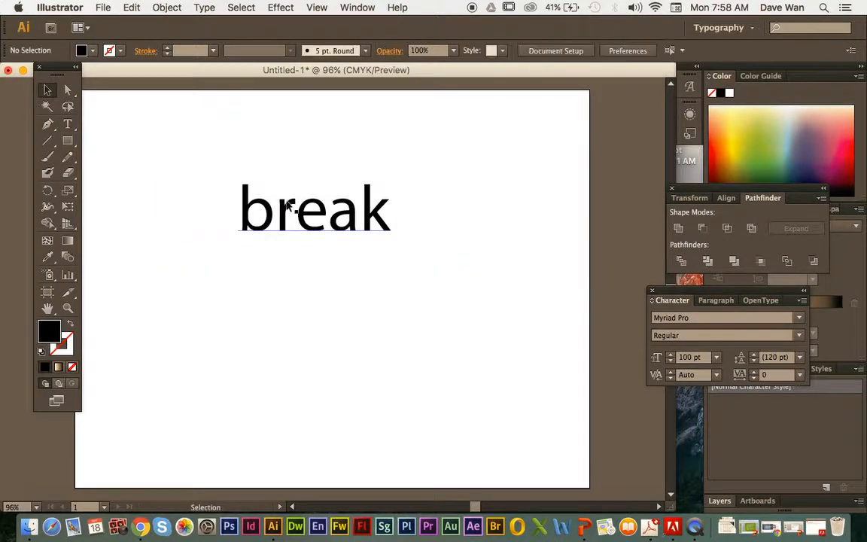
Step: Nudge the "break" text frame slightly down and right toward the middle of the artboard, leaving it selected
left_click_drag(304, 206, 326, 219)
left_click(333, 183)
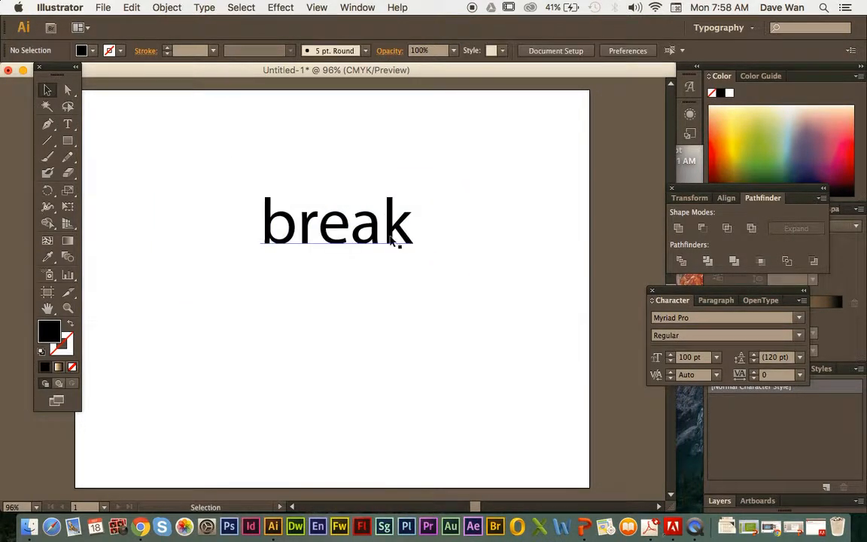
left_click(391, 238)
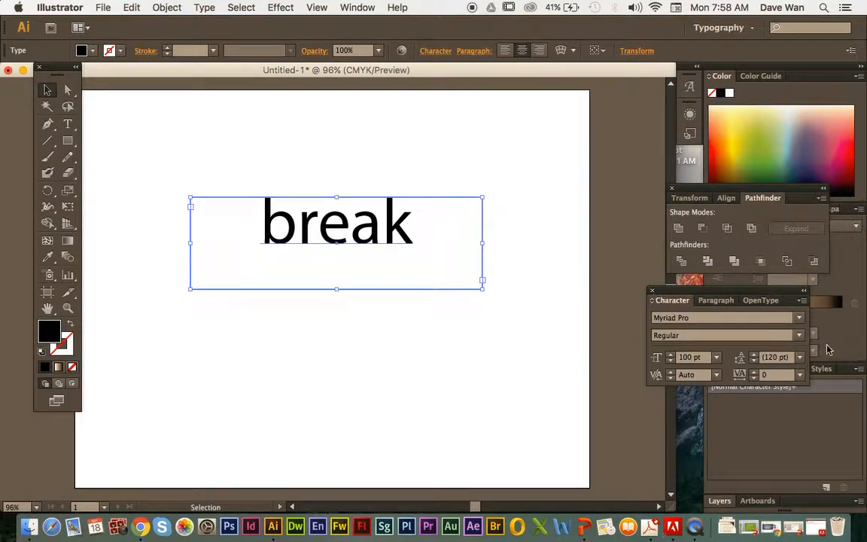
Step: Apply the Braggadocio font to the word "break" and replace it with Britannic Bold
left_click(798, 322)
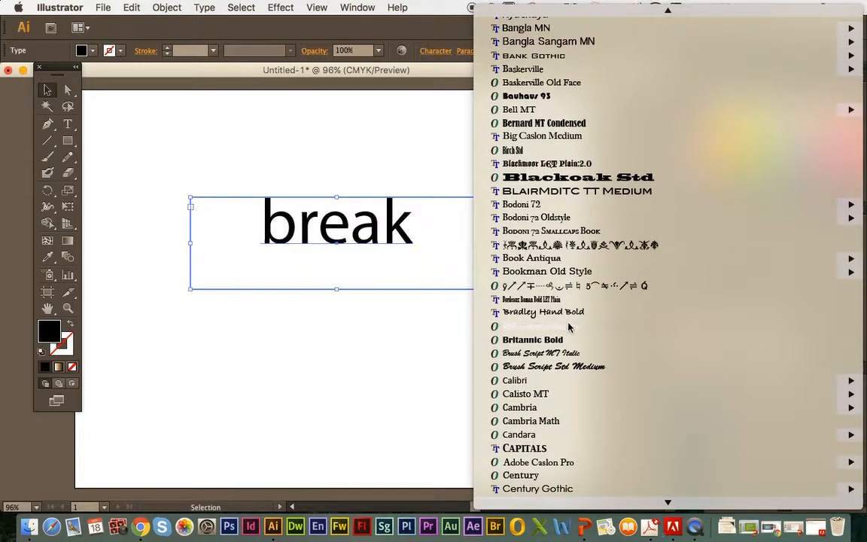
left_click(569, 326)
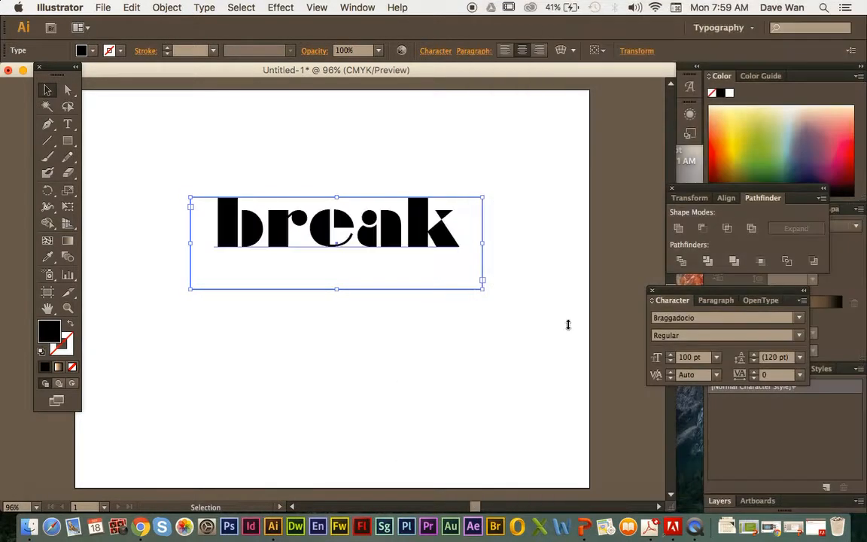
left_click(797, 321)
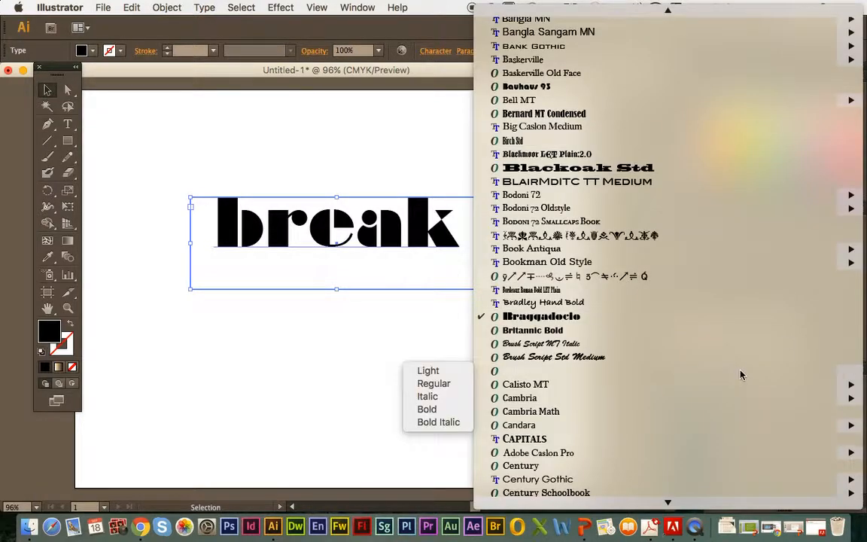
left_click(648, 331)
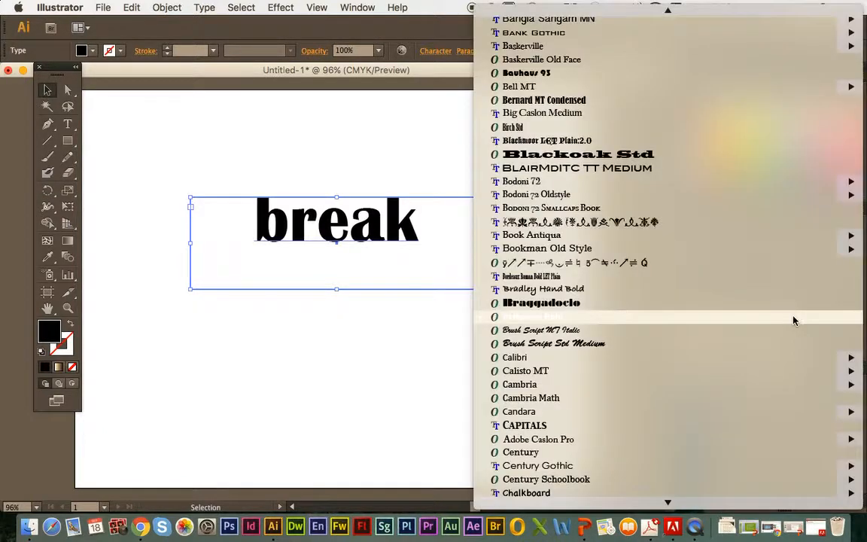
Step: Browse the font list for the selected "break" text without choosing another font
left_click(797, 318)
mouse_move(703, 250)
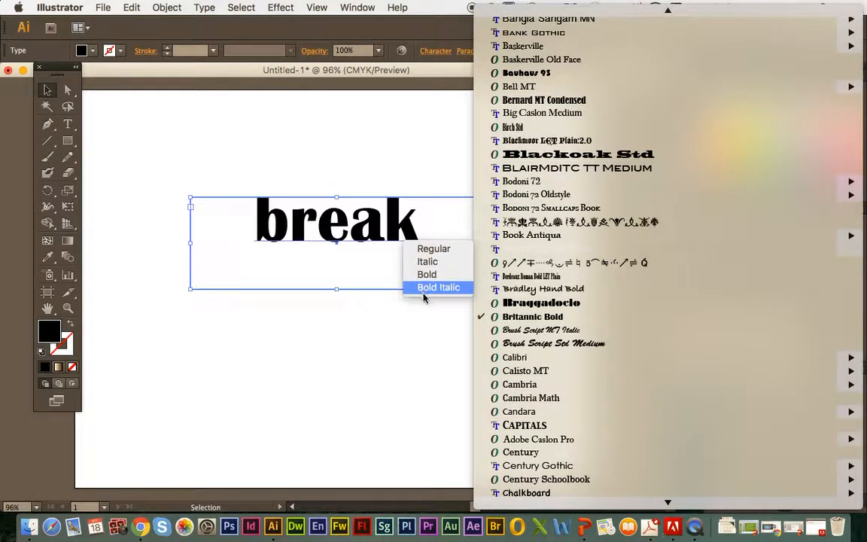
left_click(431, 174)
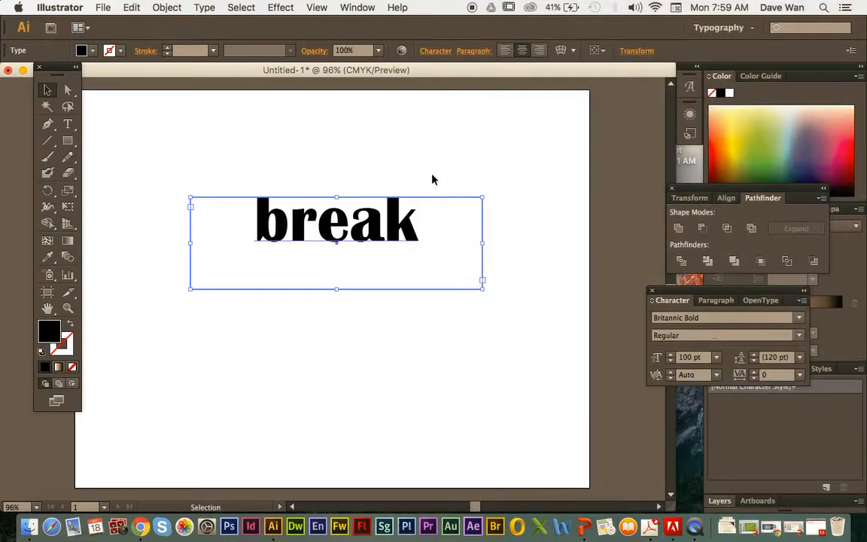
left_click(798, 317)
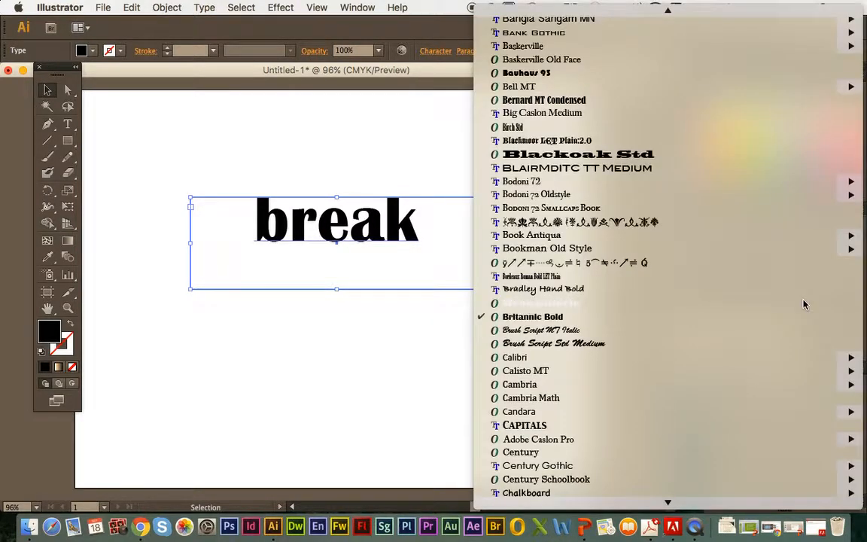
mouse_move(755, 534)
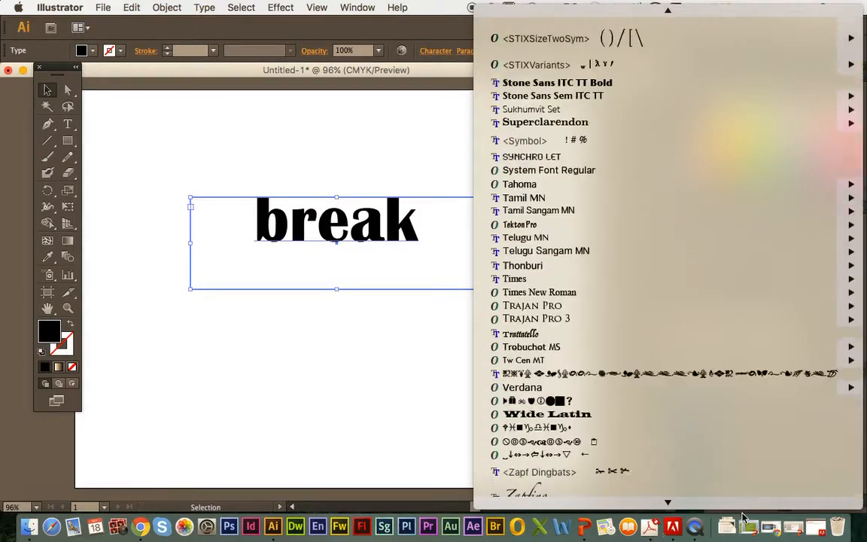
mouse_move(719, 510)
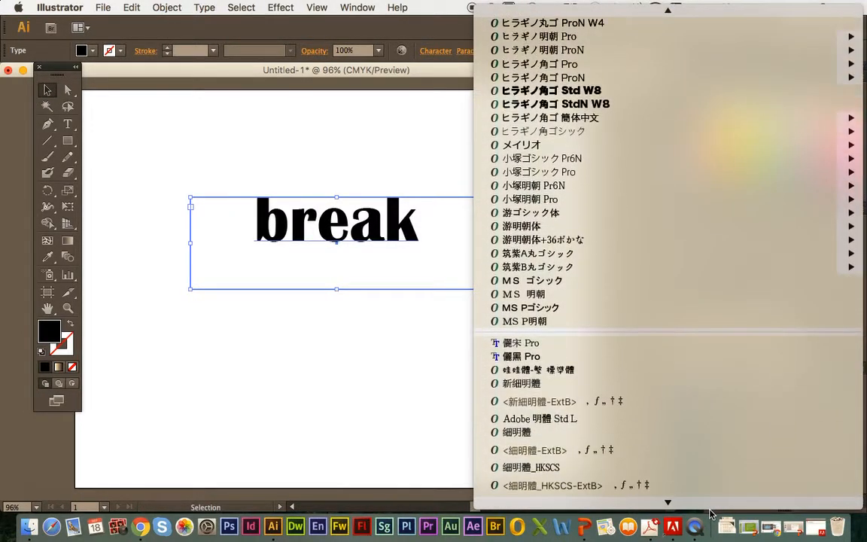
mouse_move(668, 11)
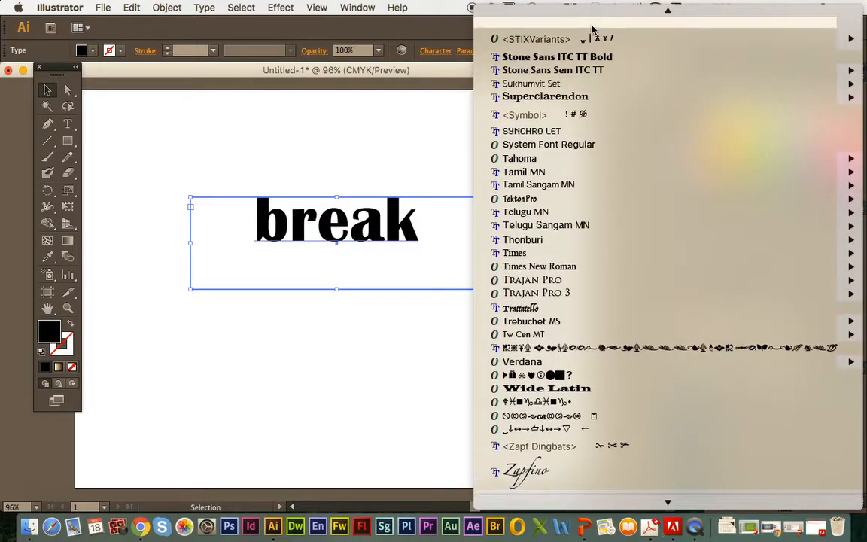
left_click(401, 110)
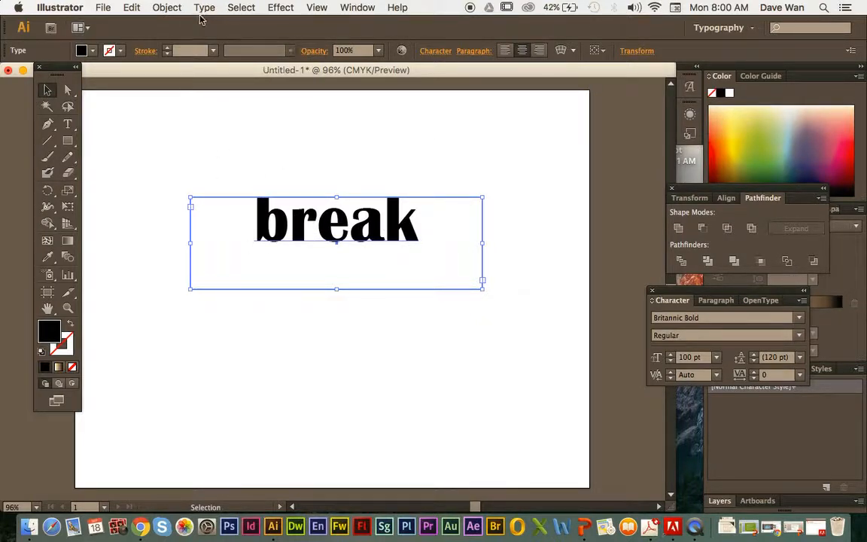
Step: Reselect the "break" text frame, expand it into outlines with Object and Fill included, and deselect it
left_click(295, 152)
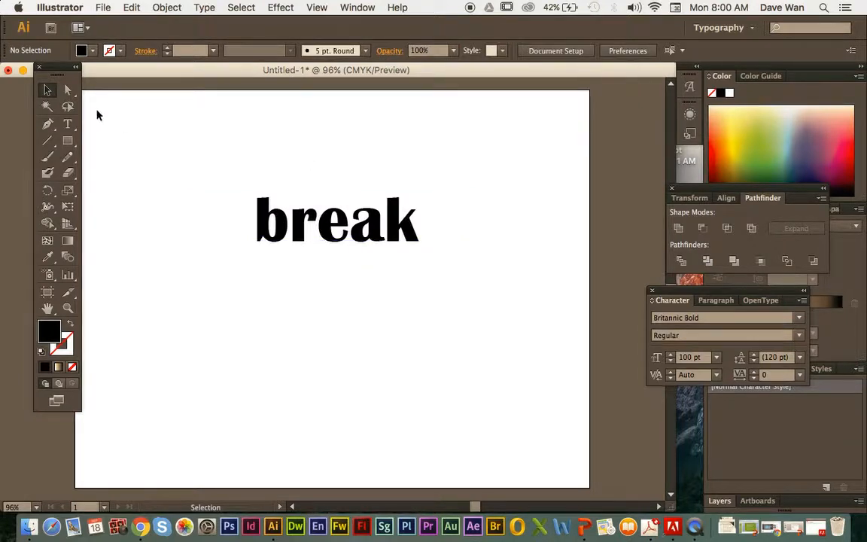
left_click(294, 202)
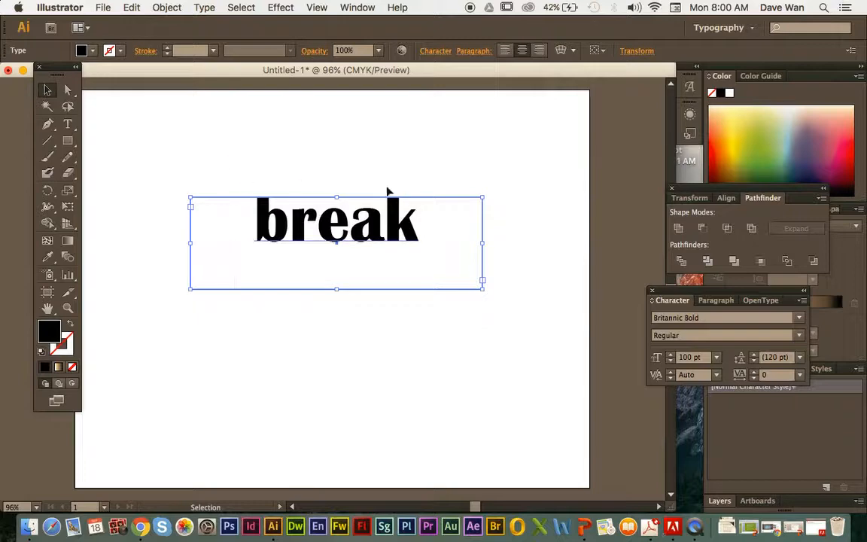
left_click(169, 8)
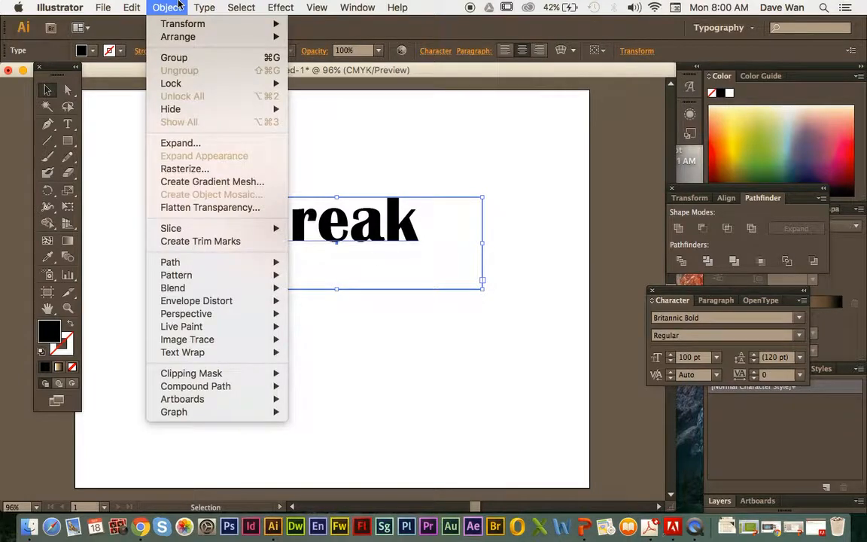
left_click(240, 142)
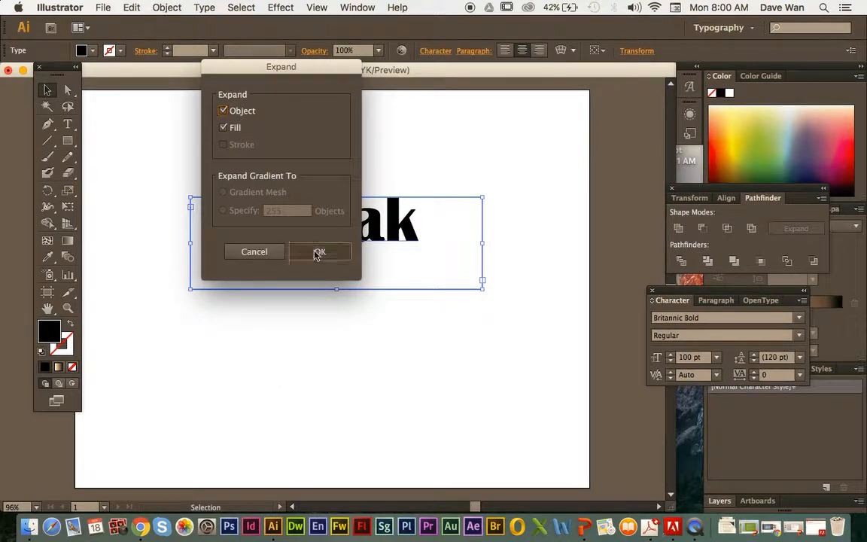
left_click(322, 251)
left_click(305, 175)
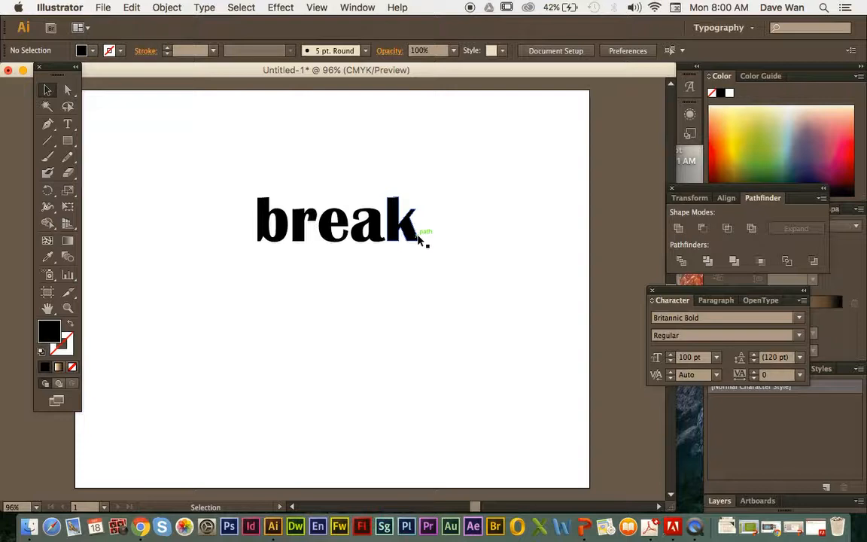
left_click(351, 232)
left_click(350, 238)
left_click(435, 246)
left_click(396, 191)
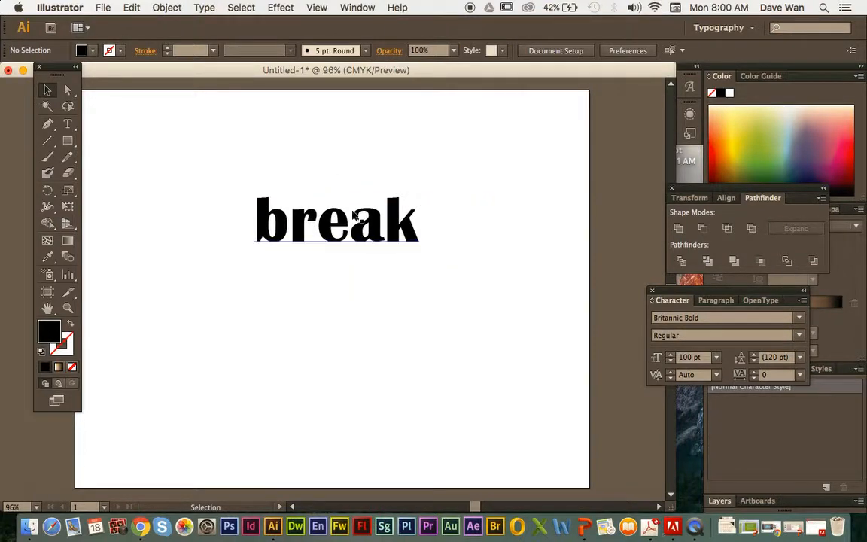
Step: Select the whole word "break" in its text frame and overwrite it with the placeholder letters "sdf"
left_click(290, 218)
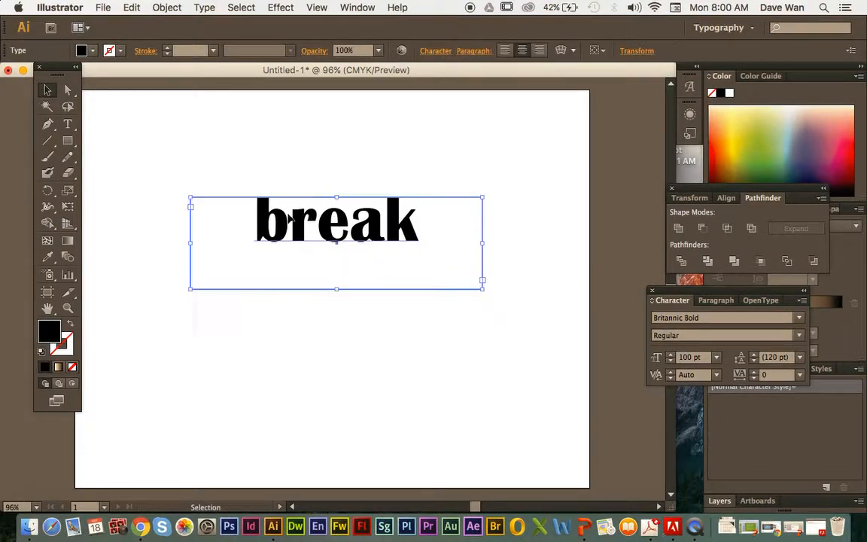
left_click(251, 137)
left_click(284, 208)
left_click(67, 123)
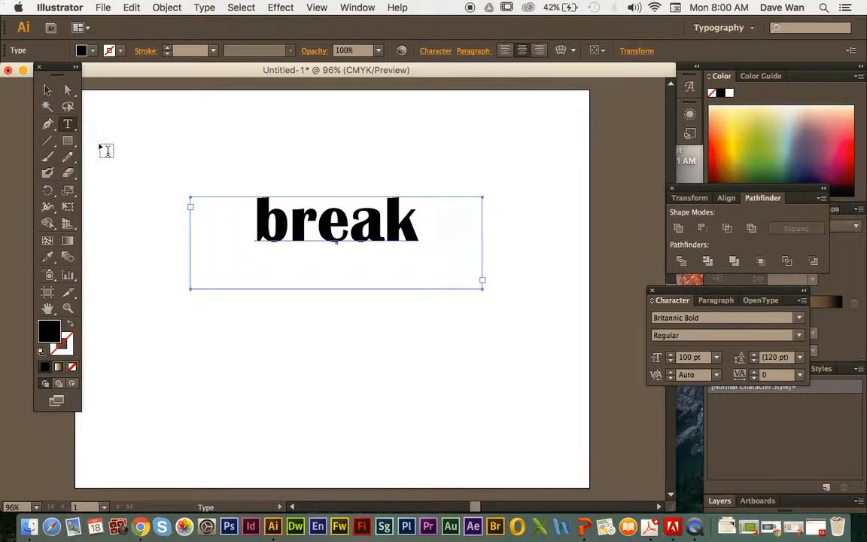
left_click_drag(267, 215, 453, 224)
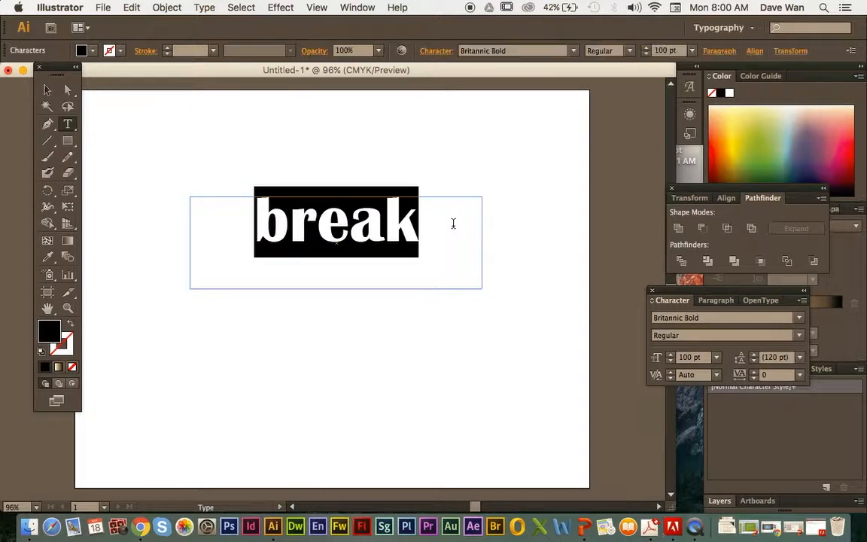
type("br")
key("BackSpace")
key("BackSpace")
type("sdfsdf")
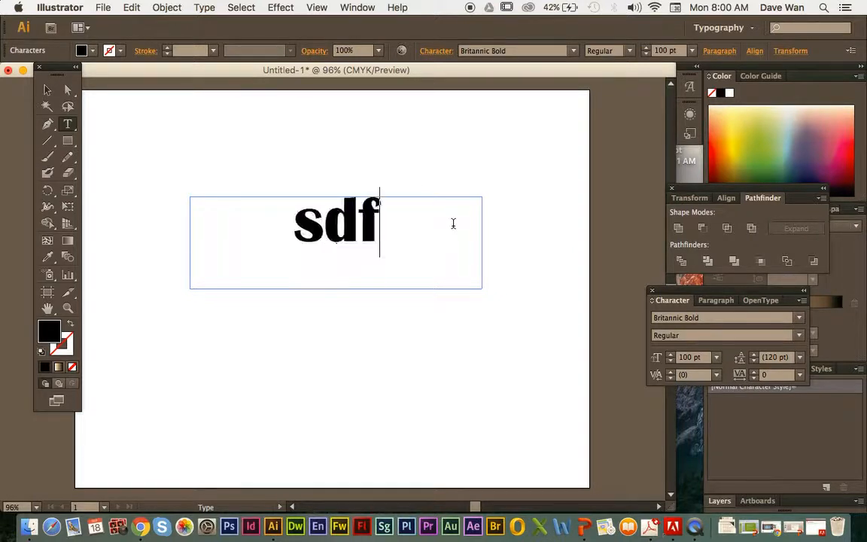
Step: Delete the placeholder letters and enter "break" in the text frame again
key("BackSpace")
key("BackSpace")
key("BackSpace")
key("BackSpace")
key("BackSpace")
key("BackSpace")
type("break")
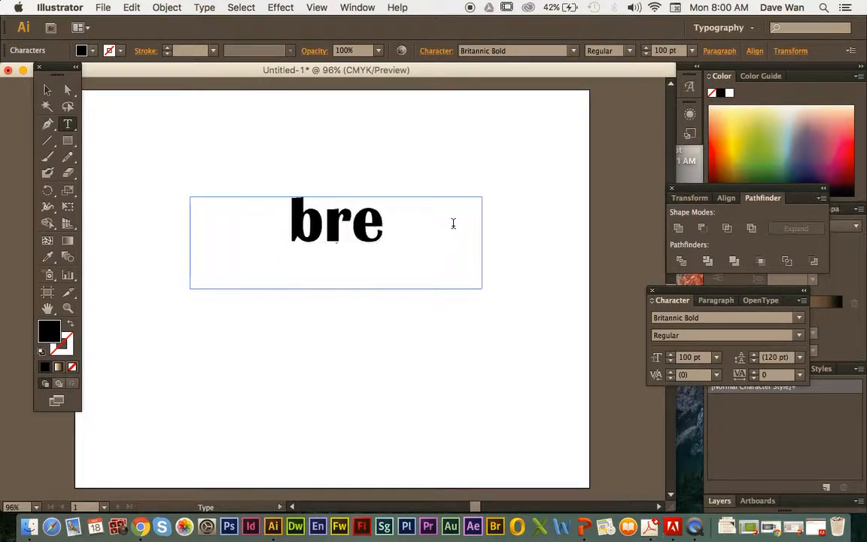
Step: Expand the "break" text frame into outlined letter shapes, keeping both Object and Fill included
left_click(48, 90)
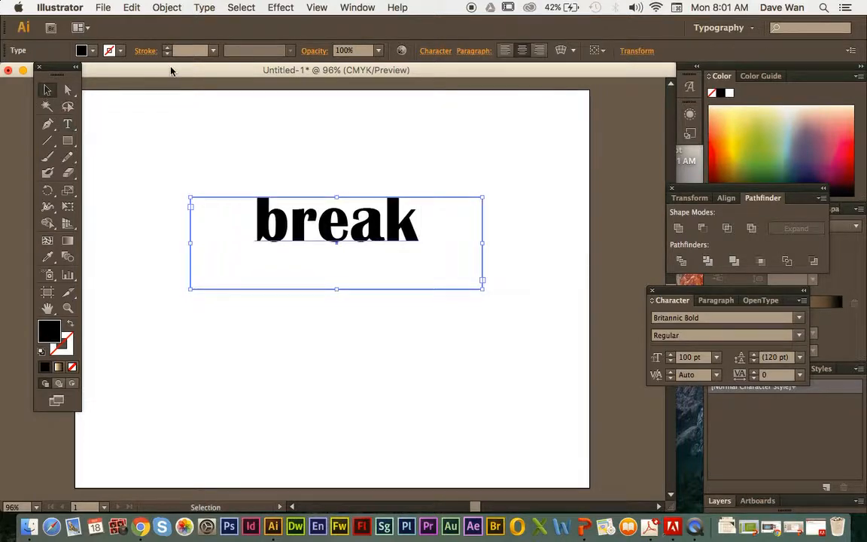
left_click(167, 8)
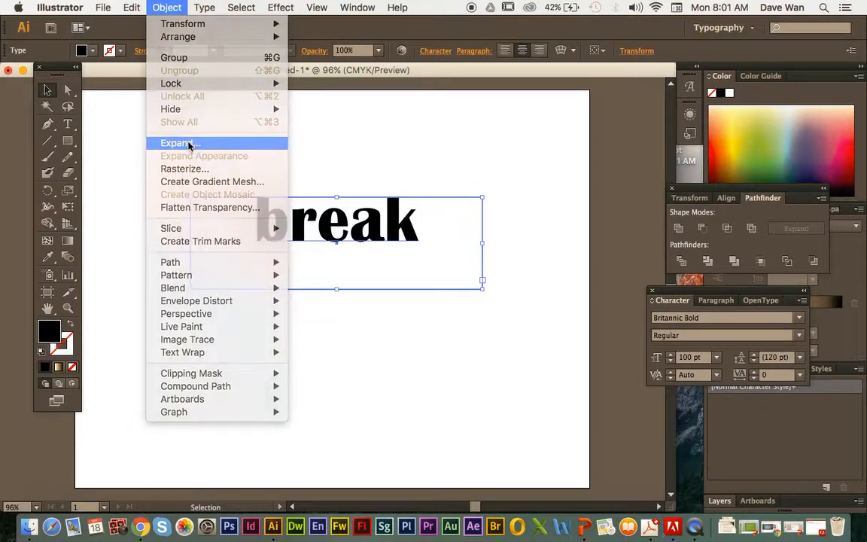
left_click(188, 143)
left_click(337, 252)
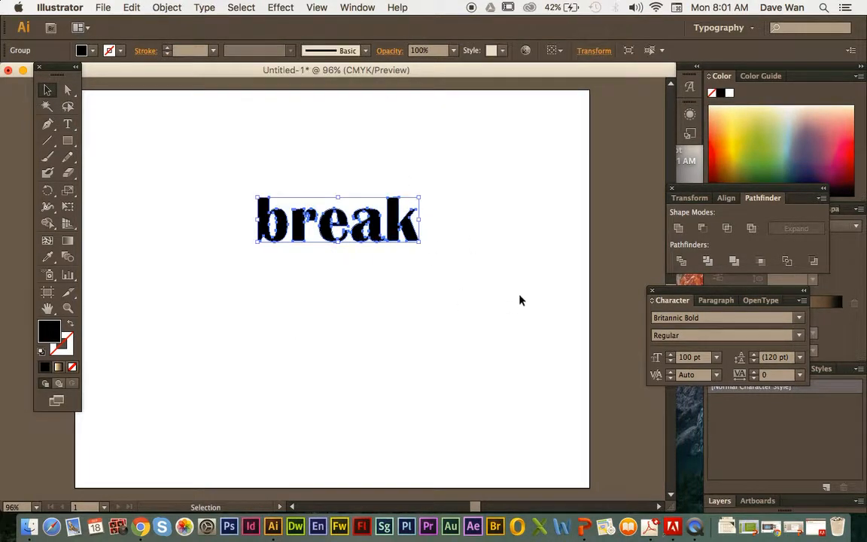
Step: Try to edit the outlined "break" as text by adding stray letters over the b, and undo the new text
left_click(67, 125)
left_click(263, 184)
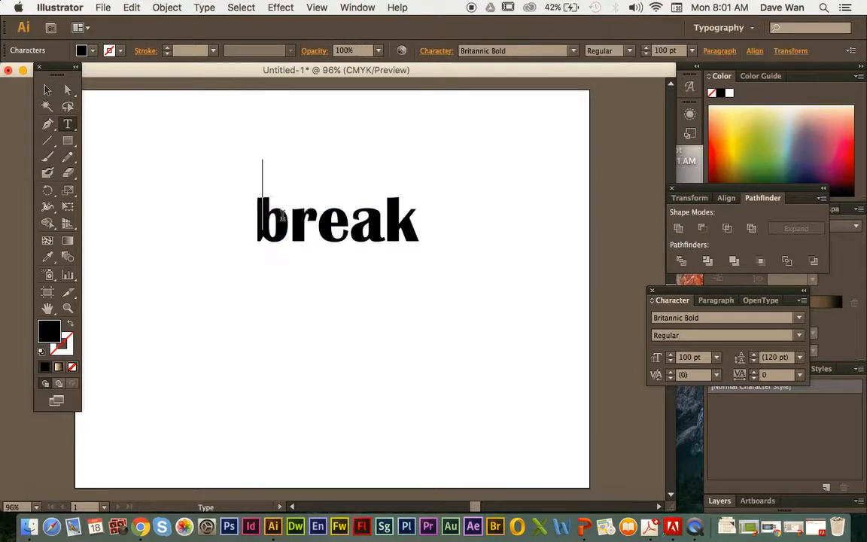
type("sfsdfs")
key("super+z")
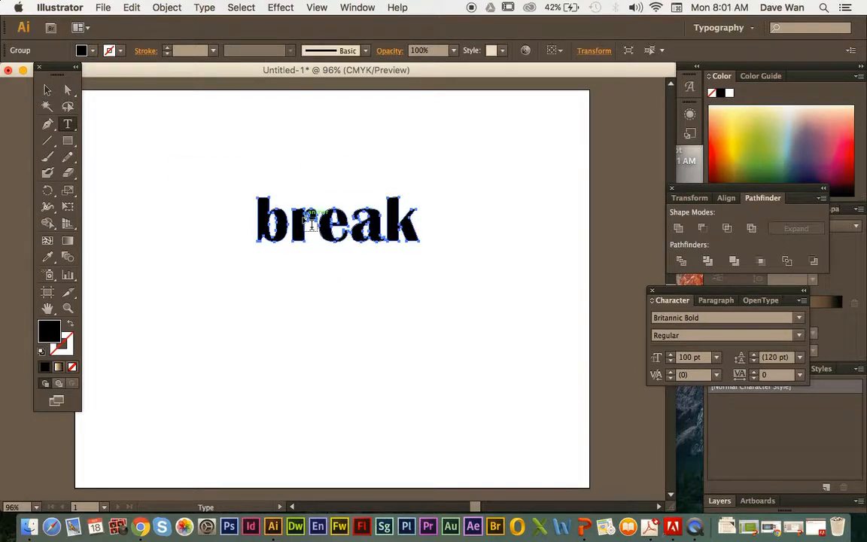
Step: Select the outlined "break" group and move it slightly down and to the right on the artboard
left_click(48, 89)
left_click(180, 136)
left_click(288, 225)
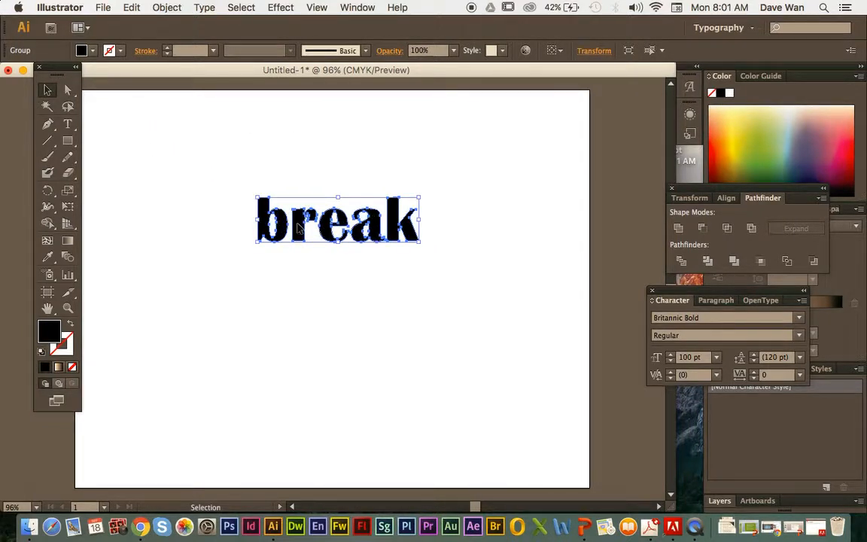
left_click_drag(298, 228, 311, 241)
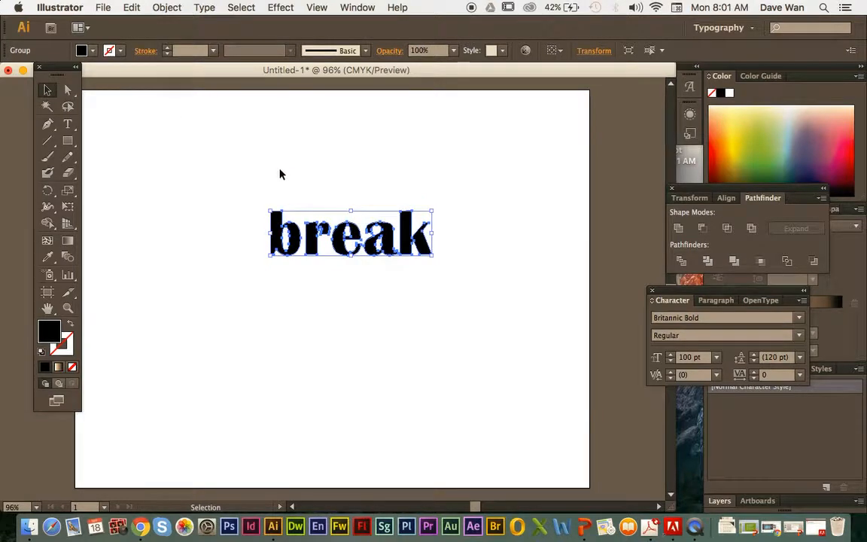
Step: Ungroup the outlined "break" into separate letter shapes and deselect them
left_click(169, 9)
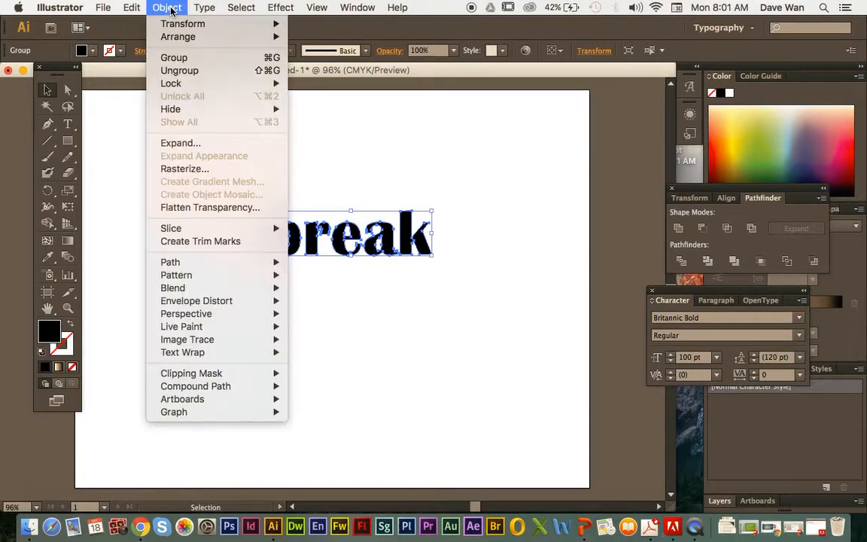
left_click(180, 70)
left_click(249, 167)
Step: Move the b, r and e upward and apart, and try flipping, enlarging and rotating the a below them
left_click_drag(275, 248, 238, 184)
left_click_drag(320, 239, 304, 191)
left_click_drag(339, 239, 340, 180)
left_click_drag(373, 239, 354, 238)
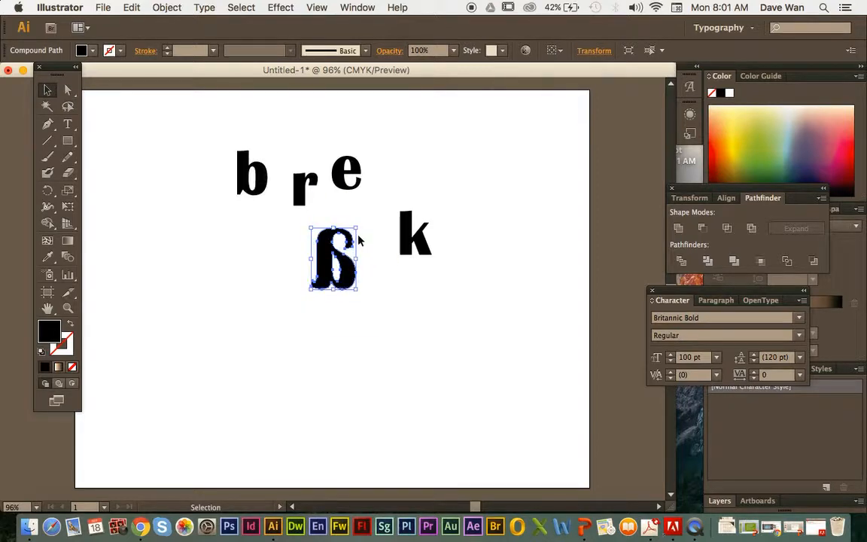
key("super+z")
left_click_drag(131, 114, 310, 215)
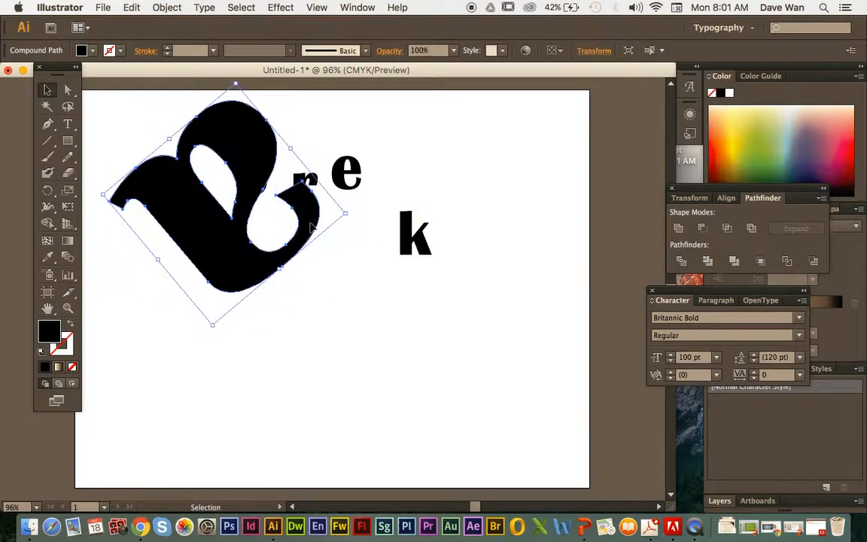
Step: Undo the transformations of the a and the moves of the separate letters, and deselect everything
key("super+z")
key("super+z")
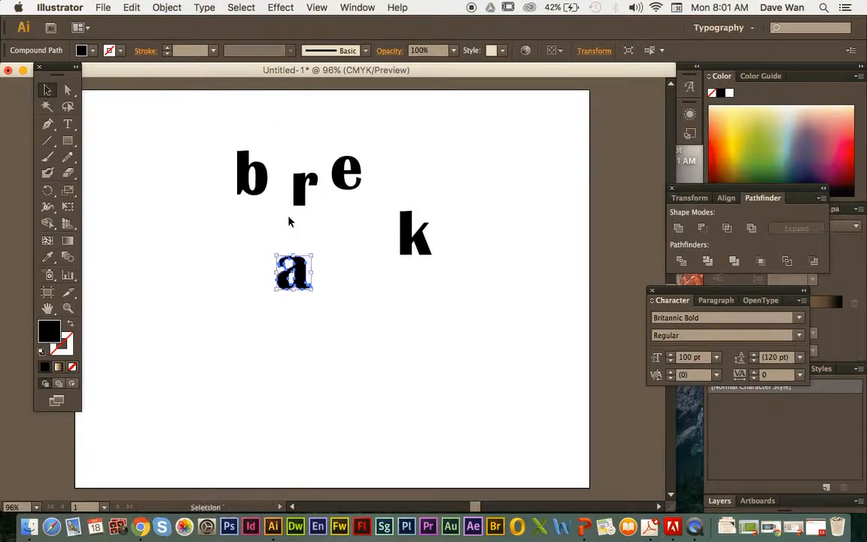
key("super+z")
key("super+z")
key("super+z")
key("super+z")
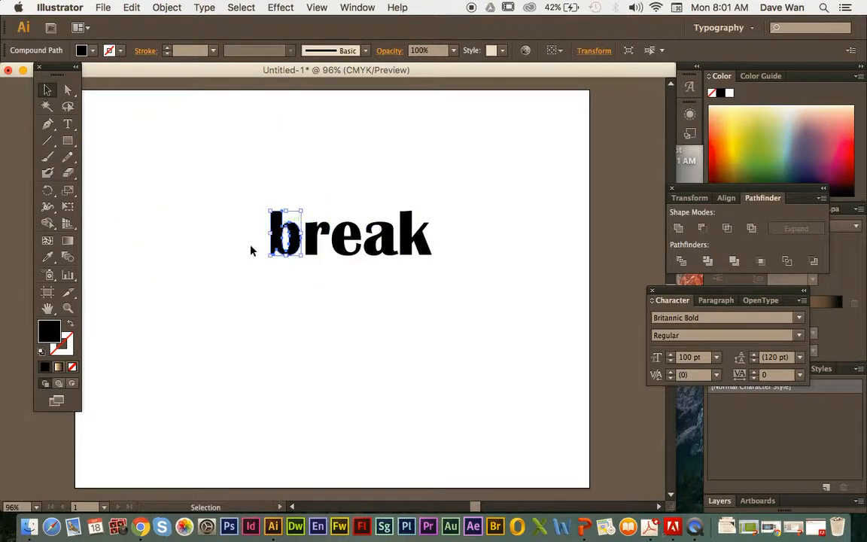
left_click(346, 267)
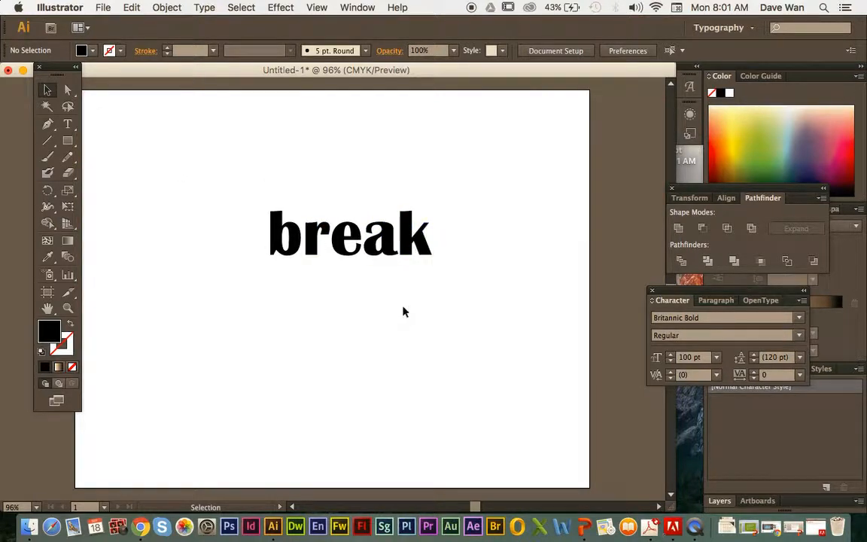
Step: Scatter the k, a, e and r below their original line, and try reshaping the b with the Direct Selection tool
left_click_drag(426, 248, 458, 299)
left_click_drag(399, 255, 416, 312)
left_click_drag(353, 246, 353, 321)
left_click_drag(319, 254, 411, 221)
Step: Undo the b's reshaping and the scattering of the other letters, and clear the selection
key("super+z")
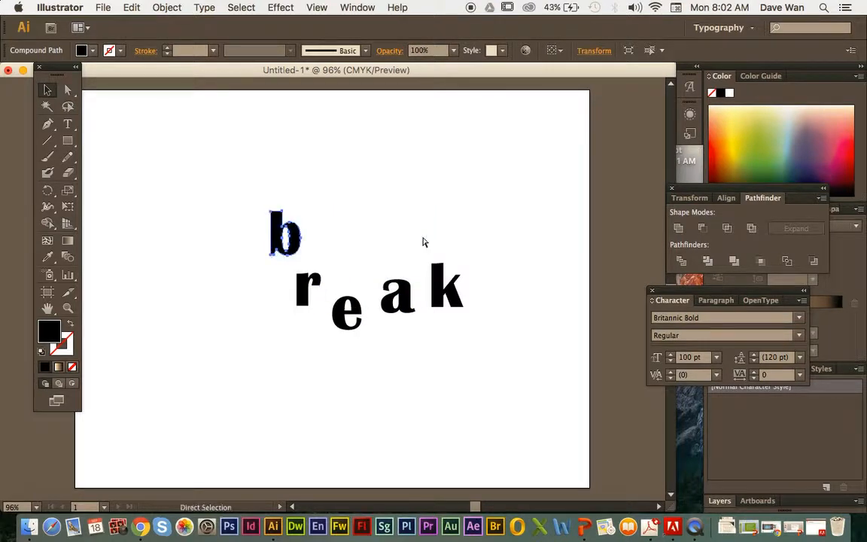
key("super+z")
key("super+z")
key("super+z")
key("super+z")
left_click(490, 271)
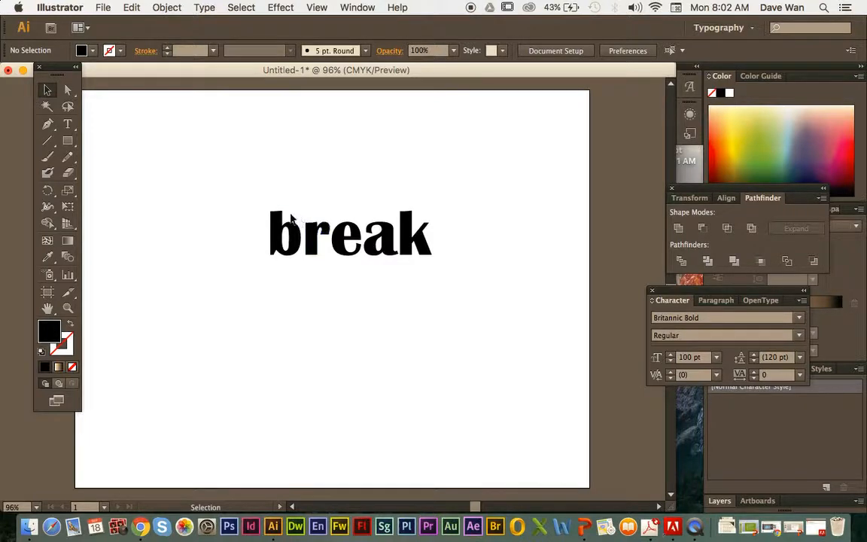
Step: Move the b down and left and tilt it clockwise, and place the r beside it, tilted and enlarged
left_click_drag(278, 230, 197, 312)
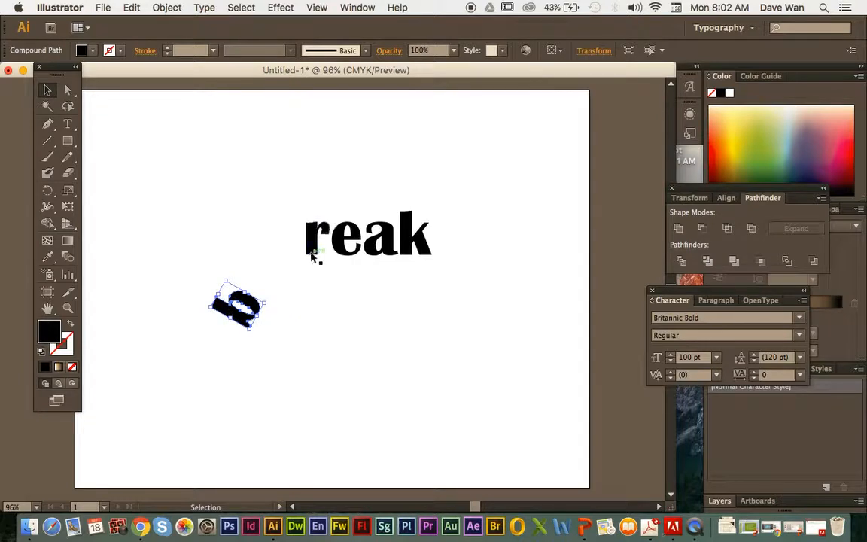
left_click_drag(312, 256, 278, 322)
left_click_drag(267, 285, 290, 243)
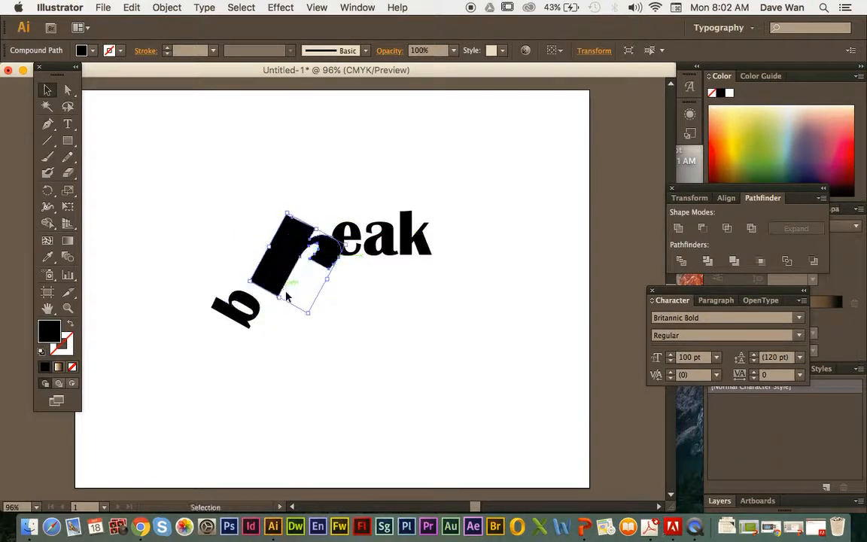
Step: Move the e below the r, rotate it counterclockwise and deselect it
left_click(290, 301)
left_click_drag(349, 256, 321, 333)
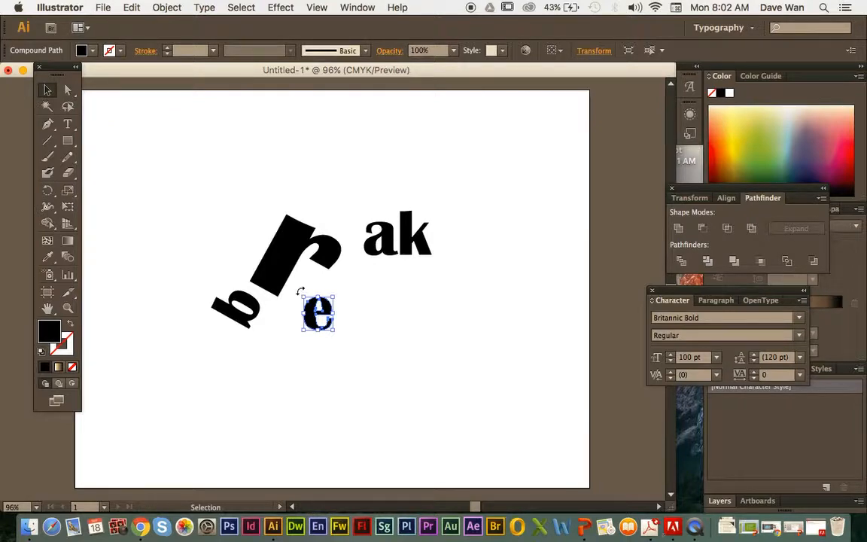
left_click_drag(301, 291, 261, 292)
left_click(377, 324)
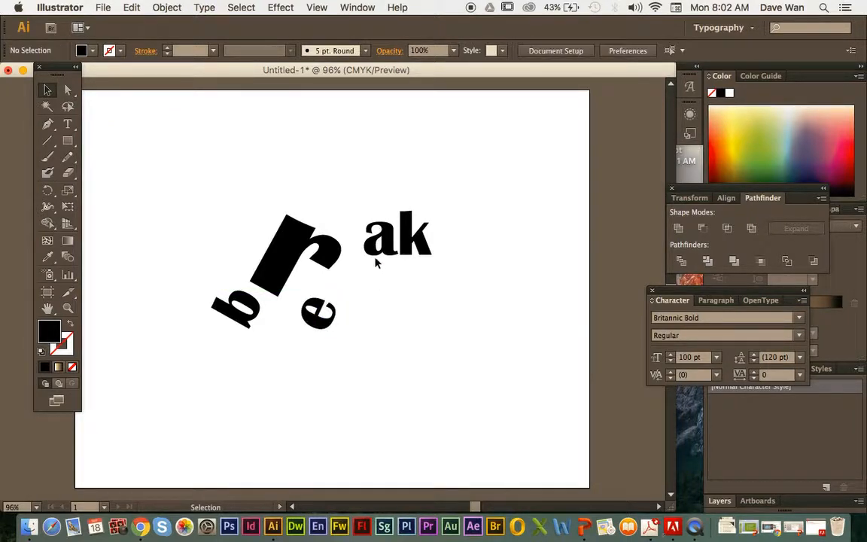
Step: Place the a beside the r and e, stretch it tall and narrow, and try resizing it again
left_click_drag(376, 249, 376, 185)
left_click(419, 287)
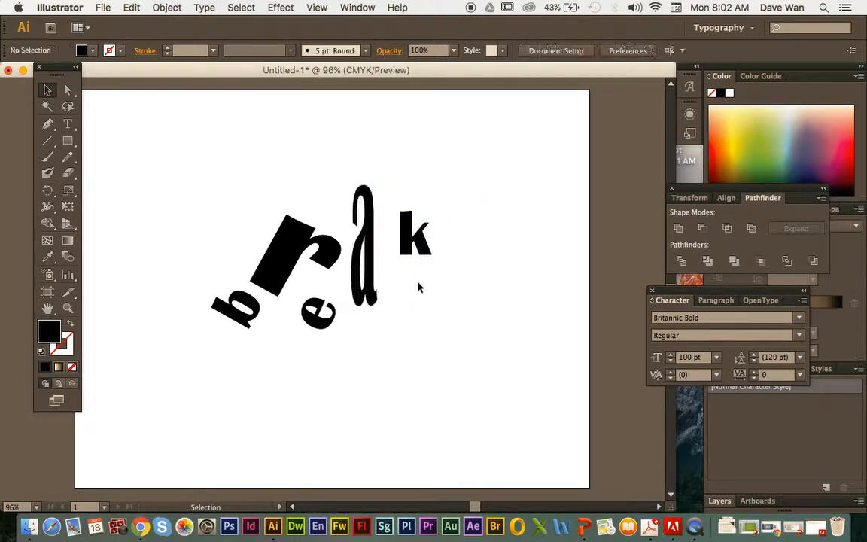
left_click(360, 232)
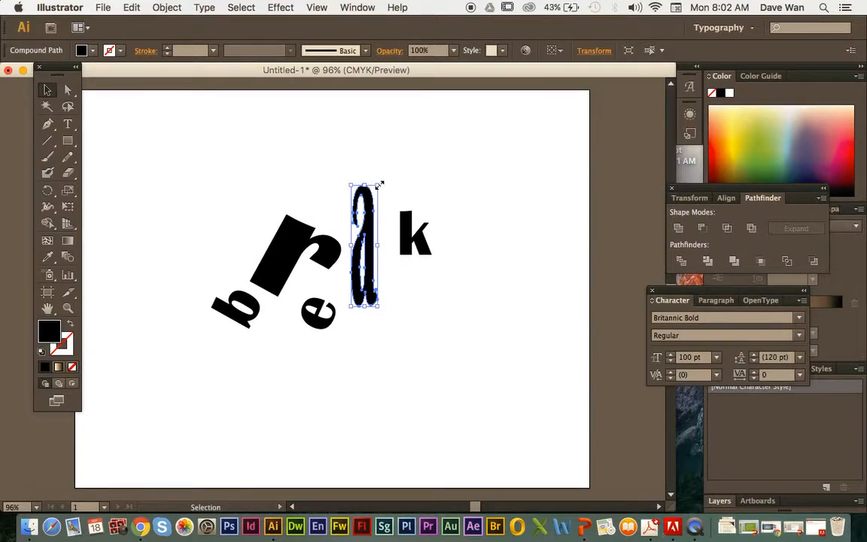
left_click_drag(380, 185, 385, 237)
Step: Undo the resizing and stretching of the a, and clear the selection
key("super+z")
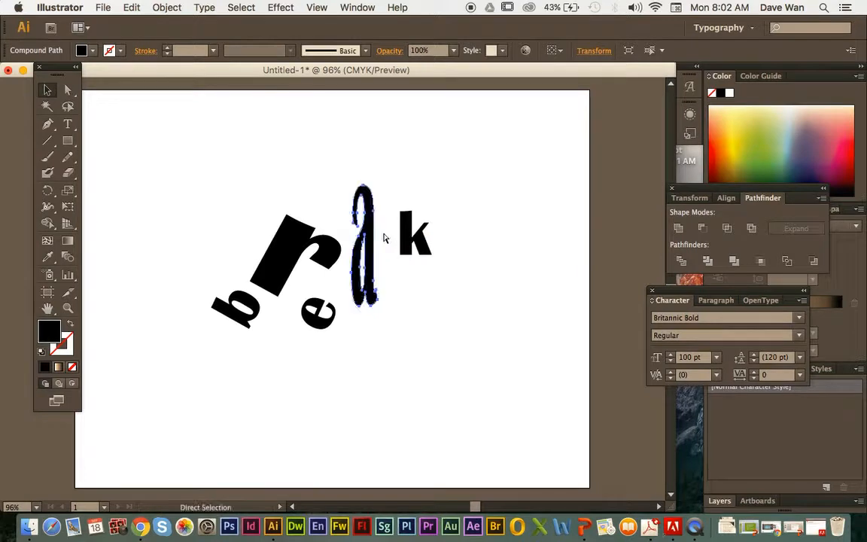
key("super+z")
left_click(441, 279)
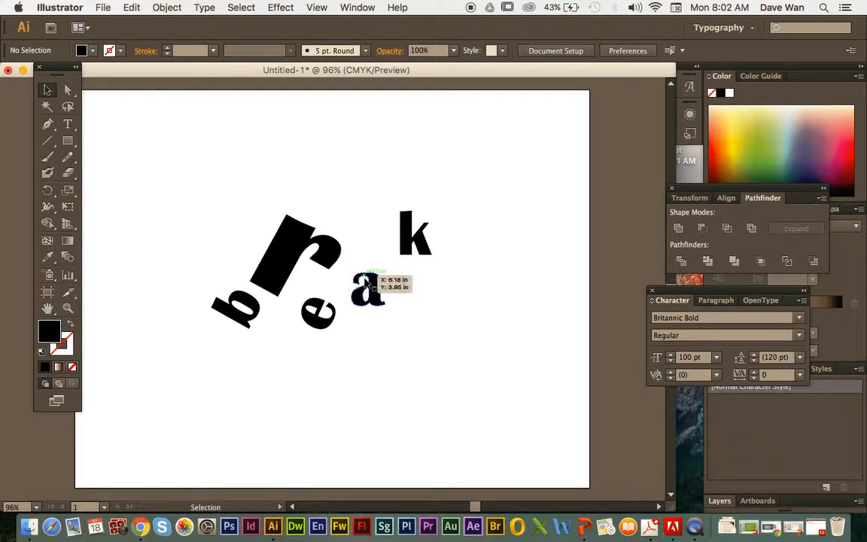
Step: Enlarge the a and set it against the e, and place the k above it, enlarged and tilted counterclockwise
left_click(371, 288)
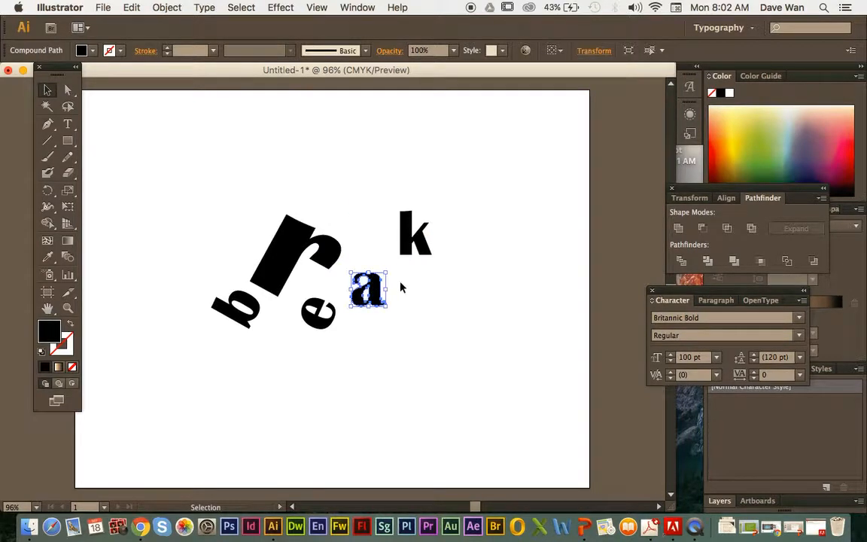
left_click_drag(387, 275, 364, 303)
left_click(359, 227)
left_click_drag(407, 230, 370, 226)
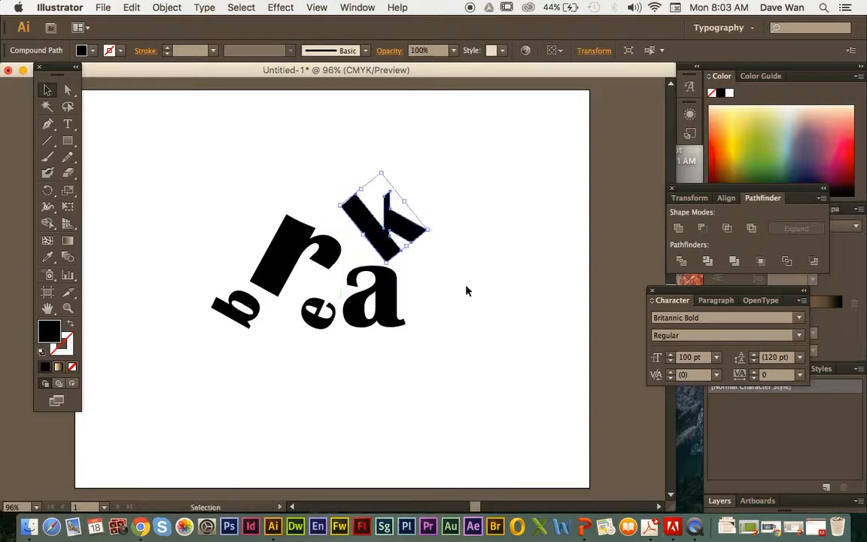
left_click(465, 291)
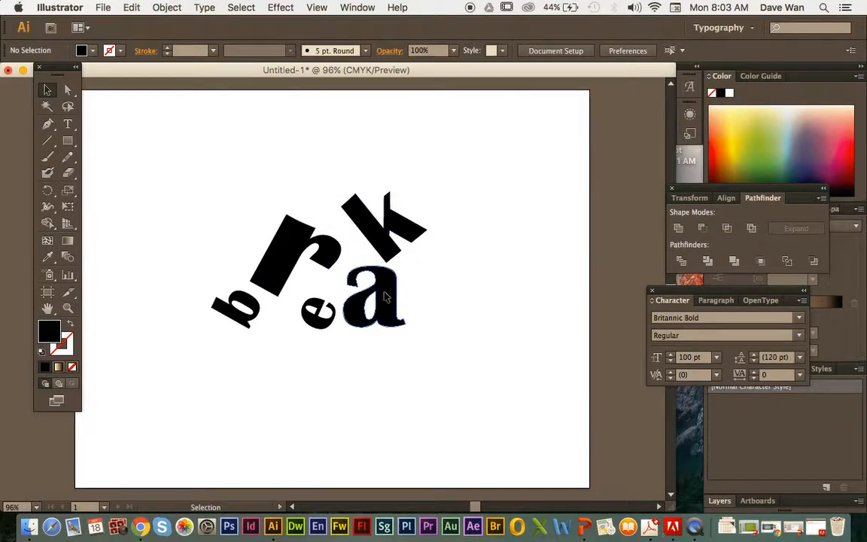
left_click_drag(375, 289, 367, 286)
left_click(447, 293)
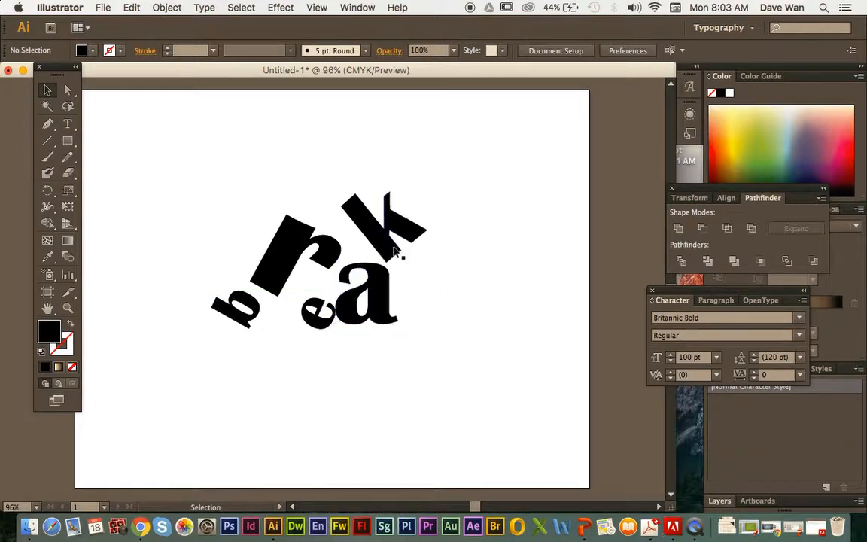
Step: Show the color swatches and move the floating Pathfinder and Character palettes so they no longer cover them
left_click(387, 226)
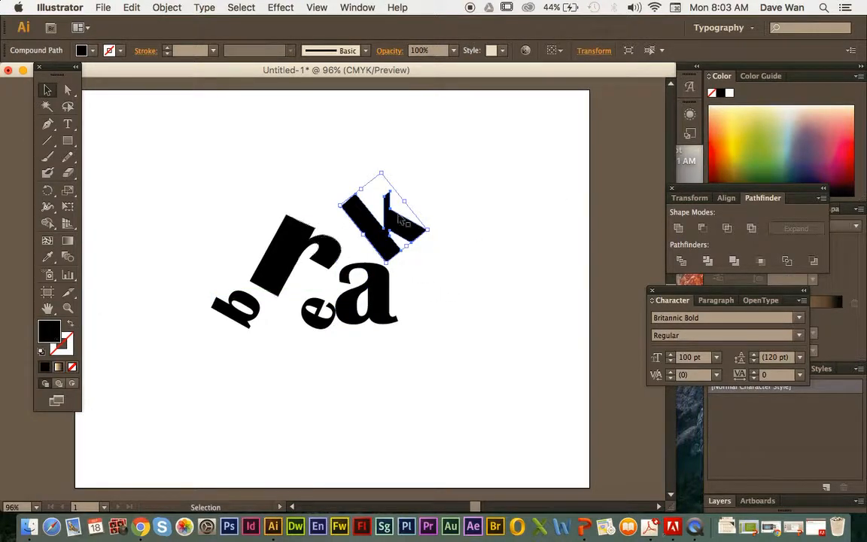
left_click(357, 8)
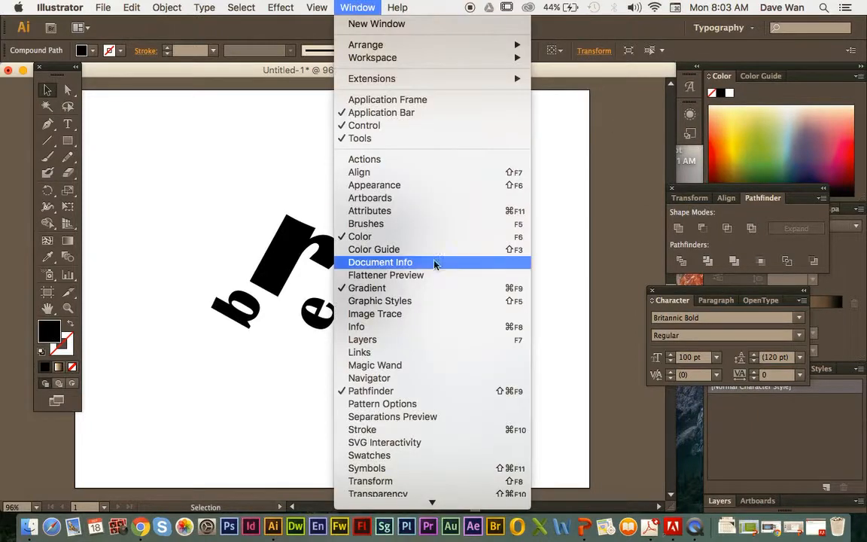
left_click(442, 455)
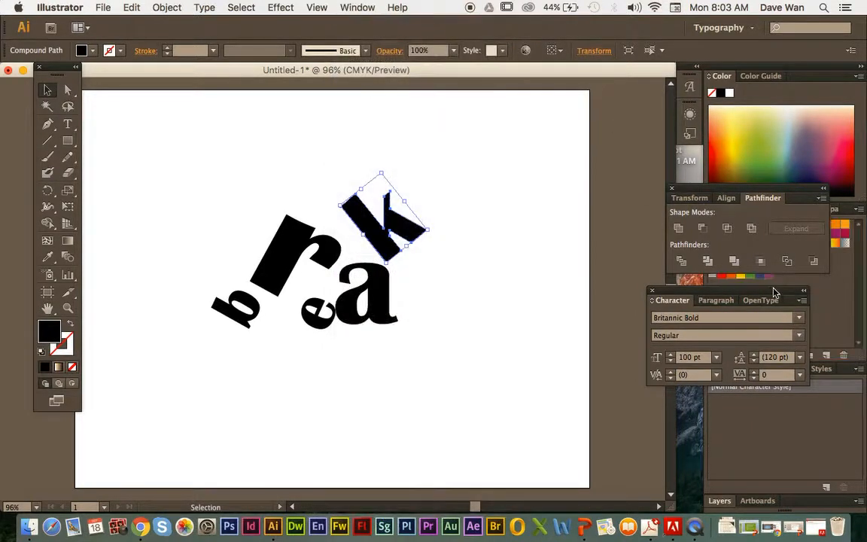
left_click_drag(813, 203, 810, 120)
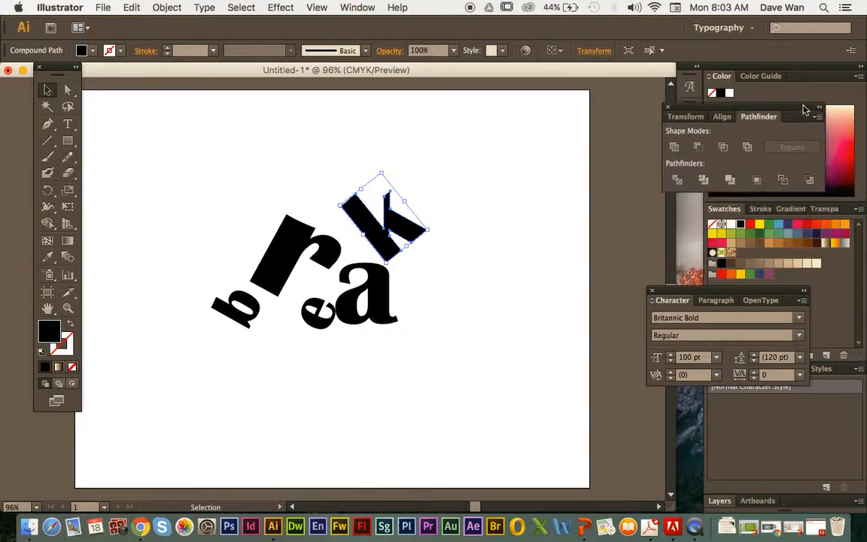
left_click_drag(753, 292, 797, 332)
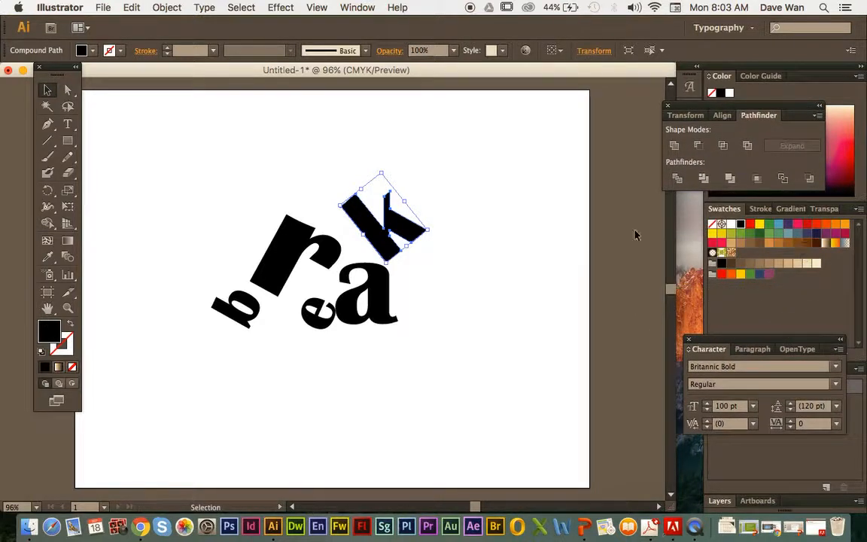
Step: Fill the k with red, the a with green and the r with dark purple from the swatches
left_click(808, 226)
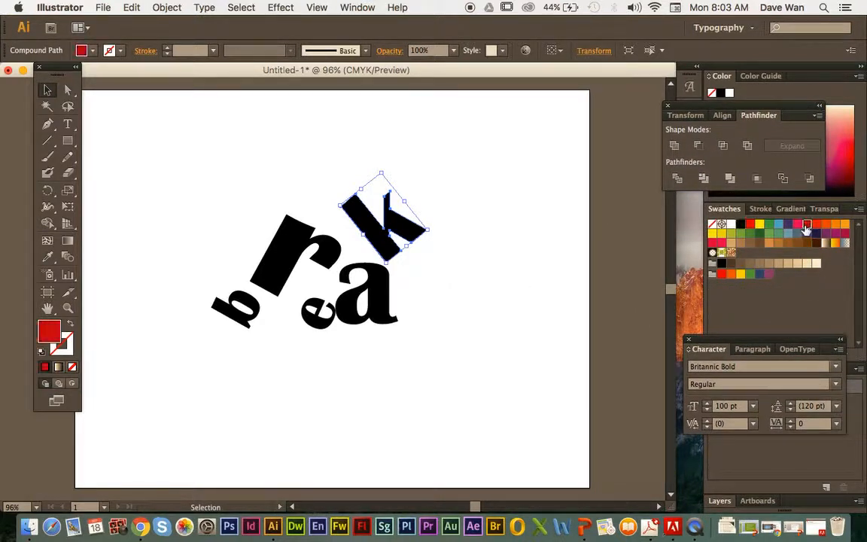
left_click(475, 279)
left_click(390, 295)
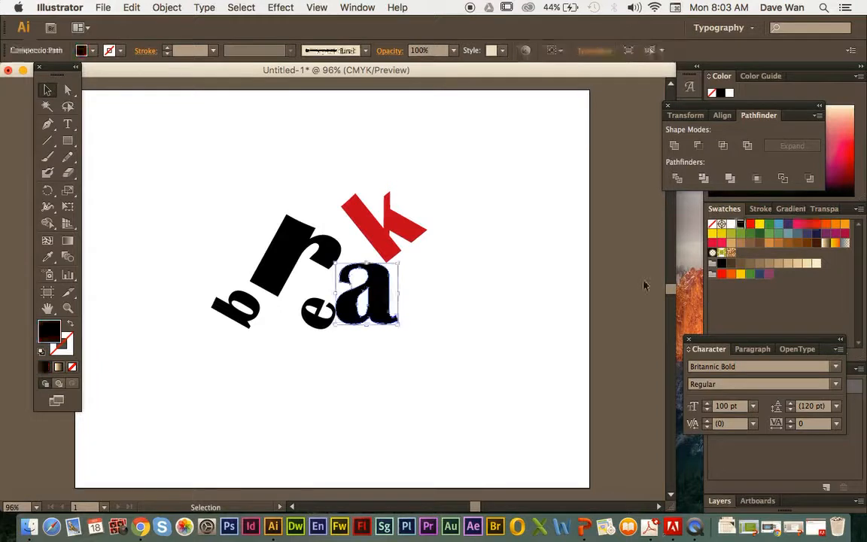
left_click(768, 226)
left_click(434, 277)
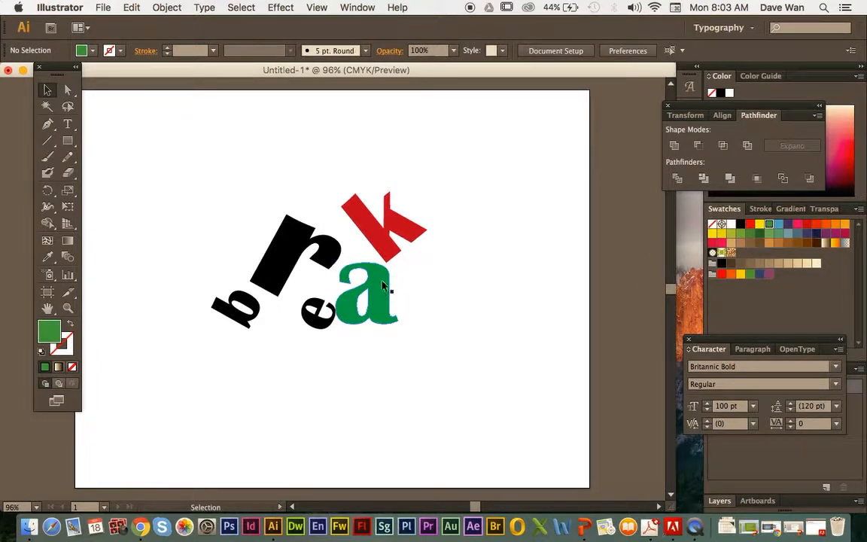
left_click(297, 233)
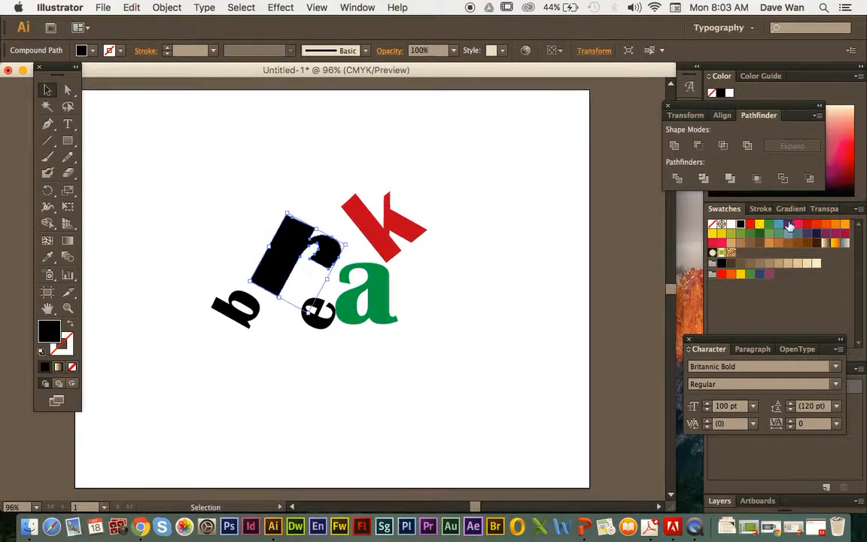
left_click(789, 225)
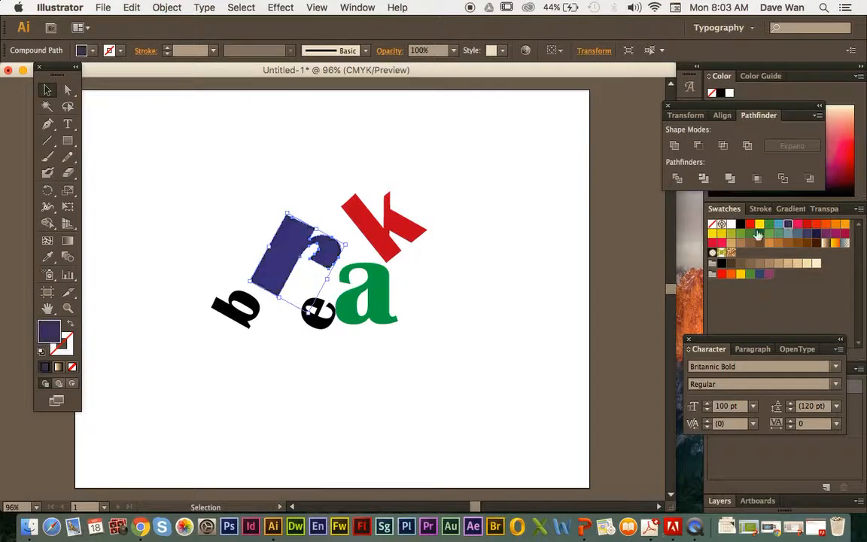
left_click(248, 219)
Step: Change the r's fill to a very dark blue, 052033, in the Color Picker and deselect it
left_click(286, 232)
double_click(45, 339)
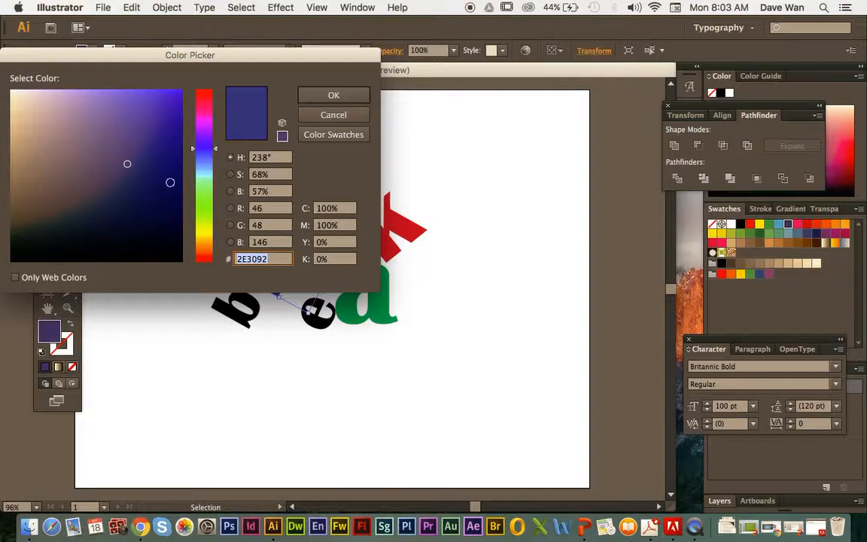
left_click_drag(201, 181, 197, 166)
left_click_drag(145, 193, 165, 227)
left_click(312, 97)
left_click(304, 111)
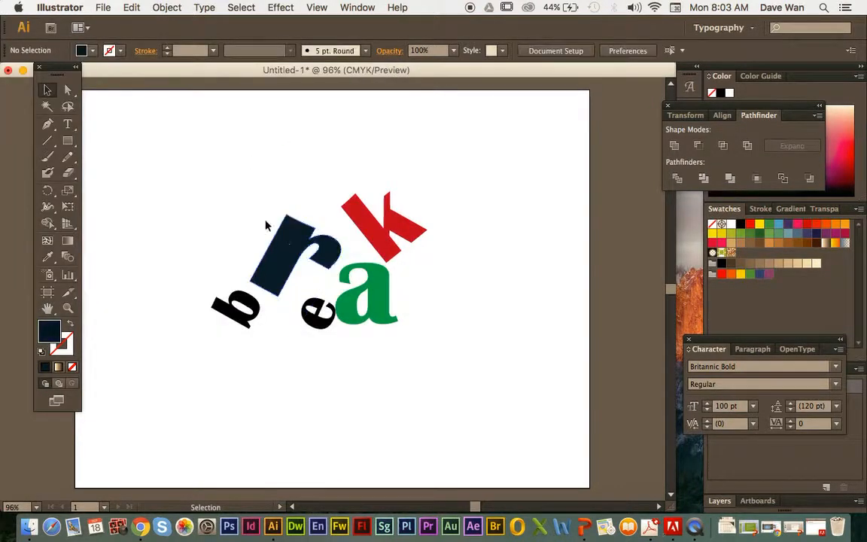
Step: Recolor the r with a pale blue-gray chosen in the Color Picker
left_click(285, 241)
double_click(50, 332)
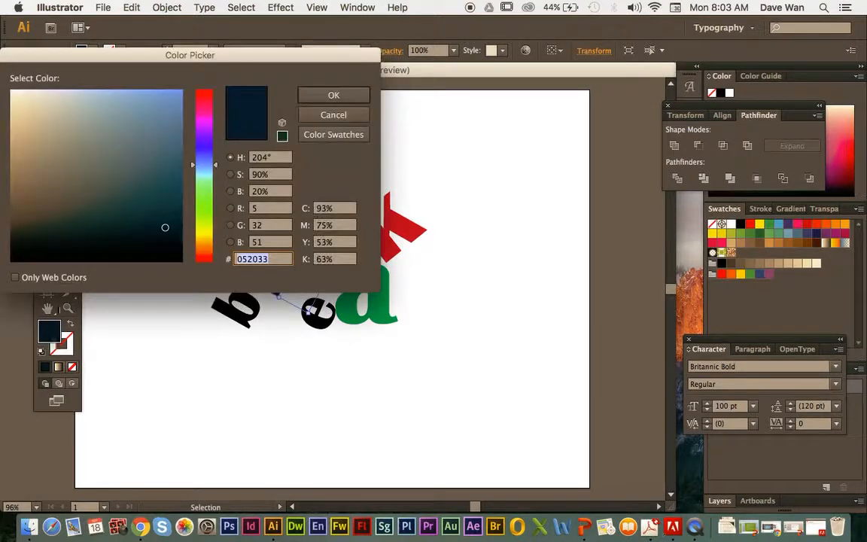
left_click_drag(76, 128, 58, 97)
left_click(328, 97)
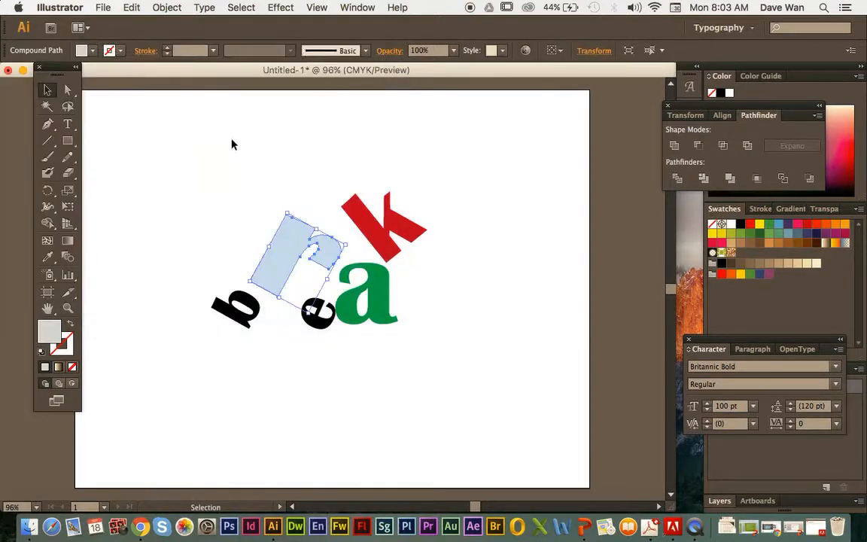
left_click(232, 144)
Step: Undo all coloring, moving, rotating and scaling of the letters, back to the plain black word on one line
key("super+z")
key("super+z")
key("super+z")
key("super+z")
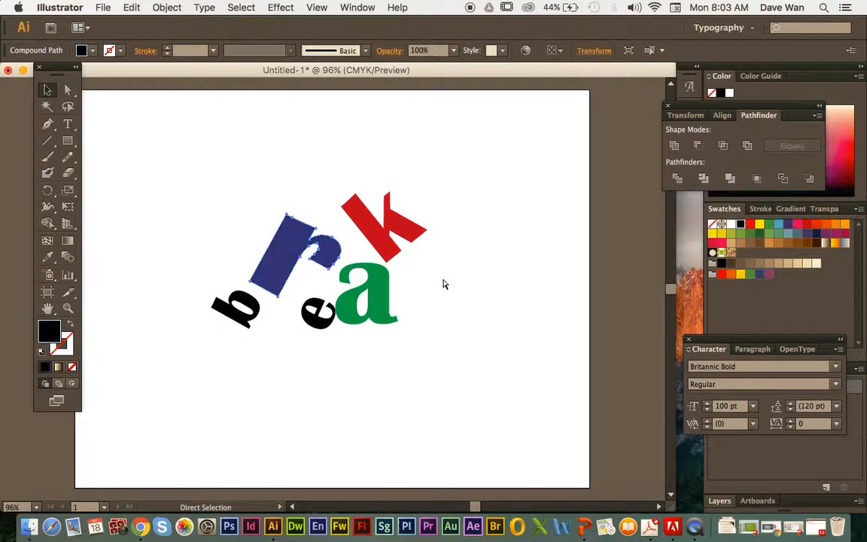
key("super+z")
key("super+z")
key("super+z")
key("super+z")
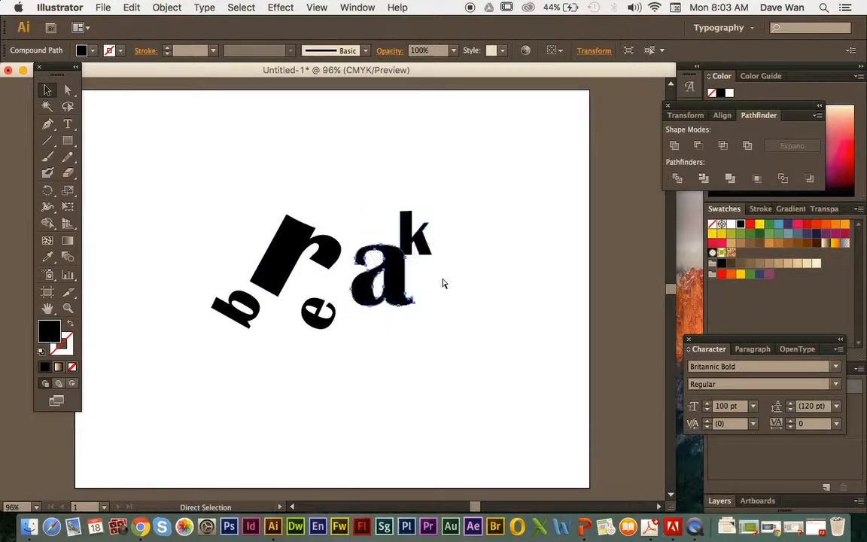
key("super+z")
key("super+z")
key("super+z")
key("super+z")
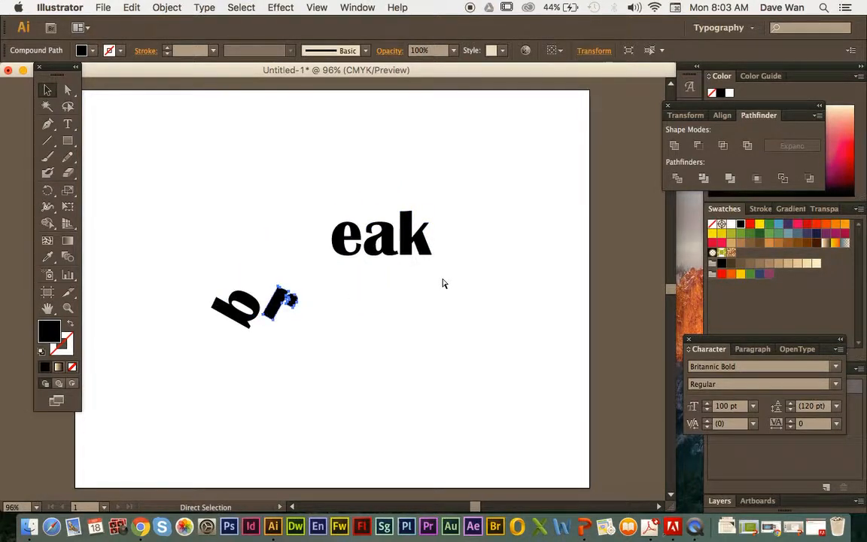
key("super+z")
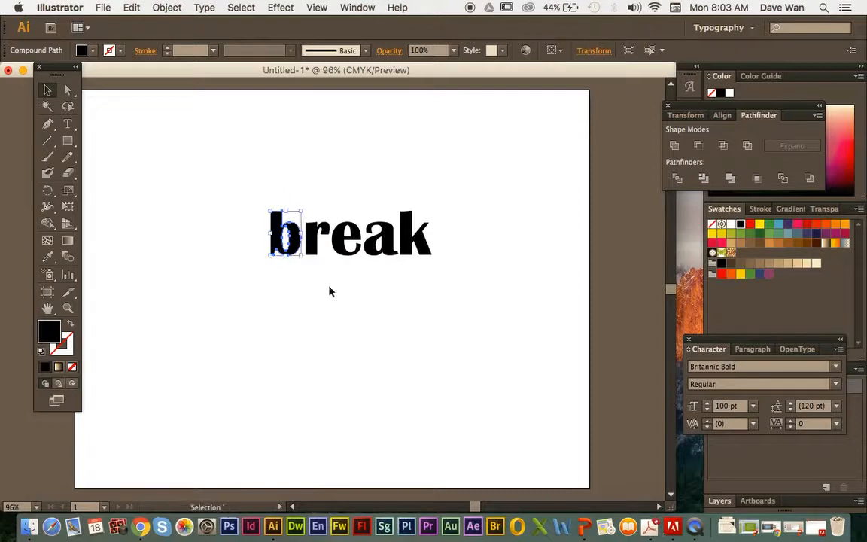
Step: Fill only the letter b with the default linear gradient and deselect it
left_click(603, 289)
left_click(277, 233)
left_click(58, 366)
left_click(301, 271)
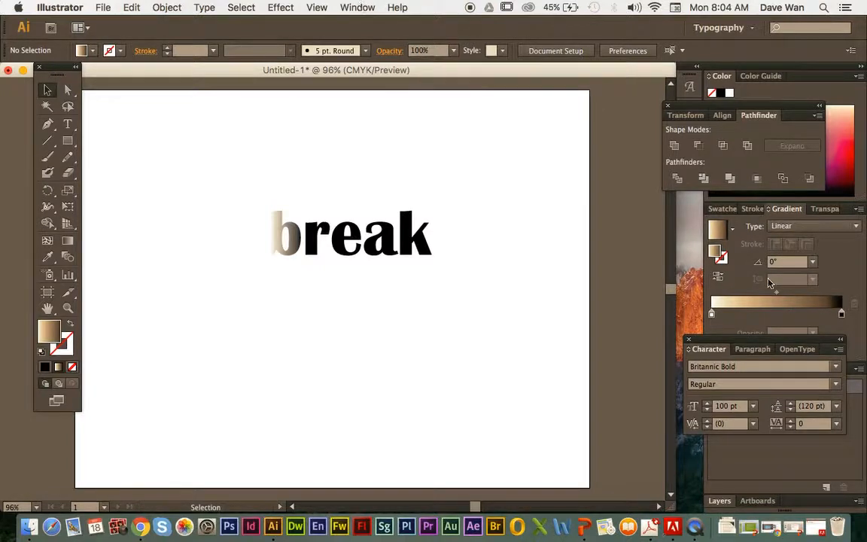
Step: Detach the Gradient settings from the docked group and float them beside the artboard
left_click_drag(757, 215, 599, 227)
left_click(357, 8)
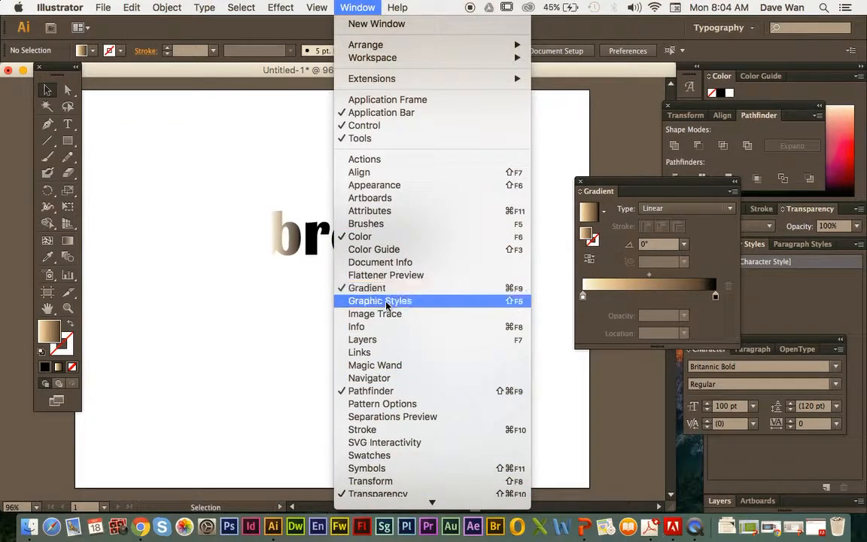
left_click(713, 324)
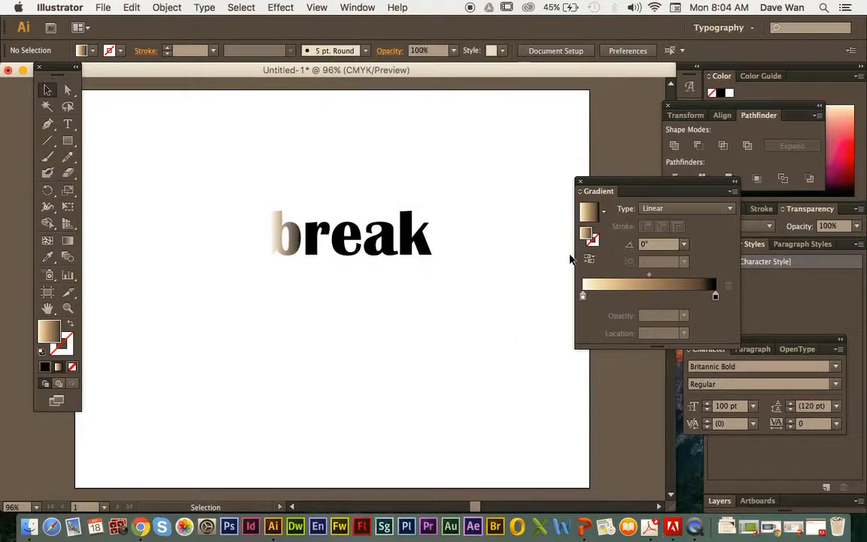
Step: Set the starting color stop of the b's linear gradient to the green swatch, with the b selected
double_click(582, 297)
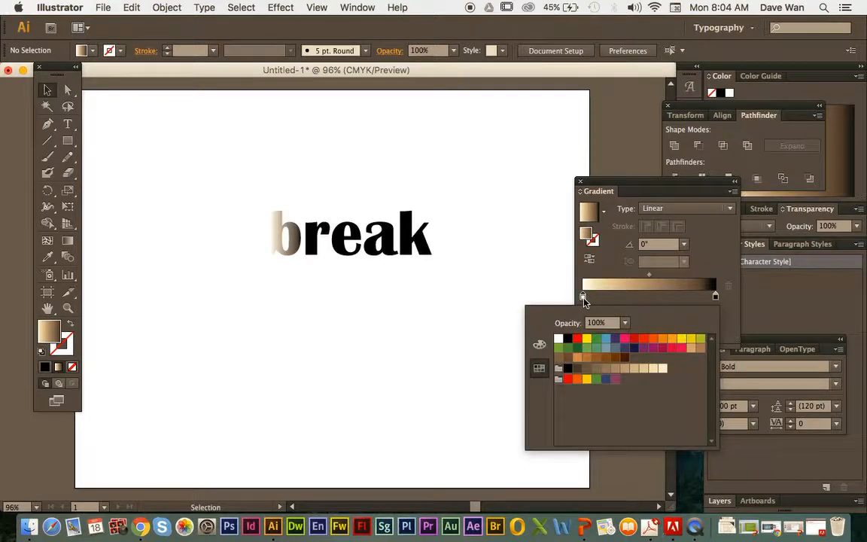
left_click(596, 341)
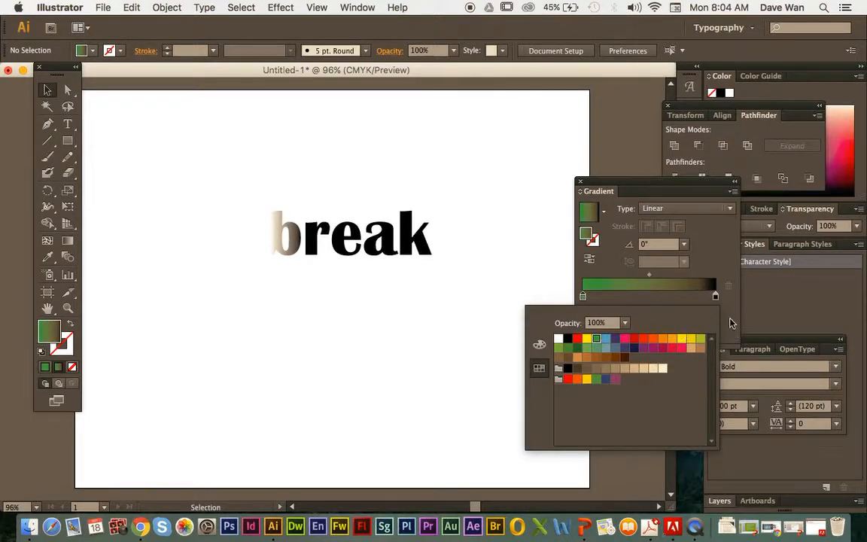
left_click(290, 252)
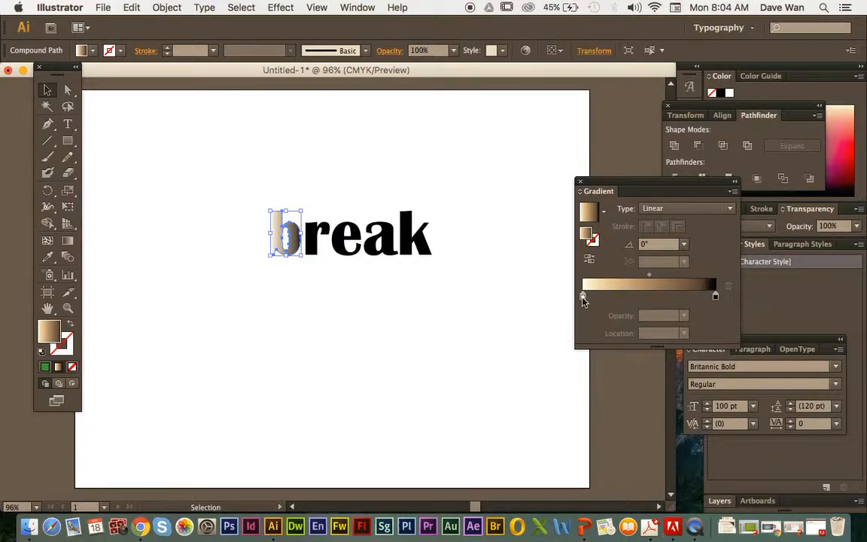
double_click(583, 298)
left_click(596, 341)
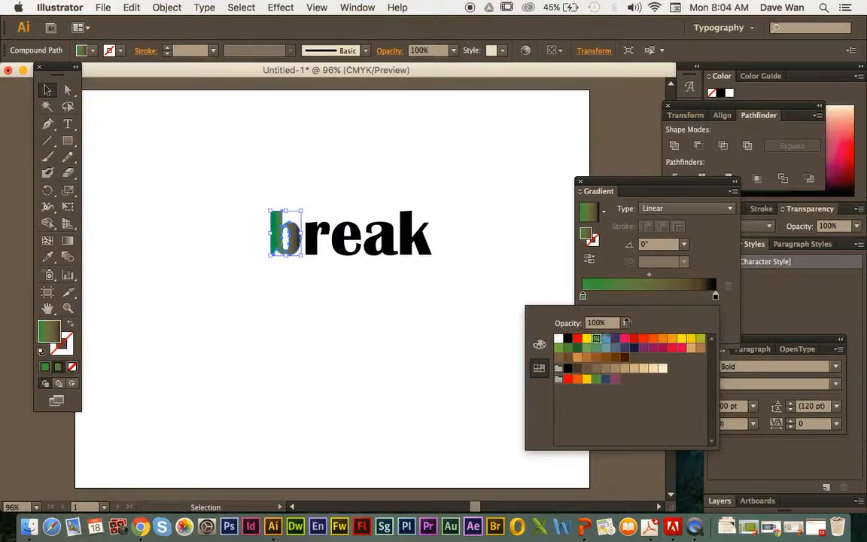
Step: Set the ending color stop of the b's linear gradient to the yellow swatch
double_click(715, 297)
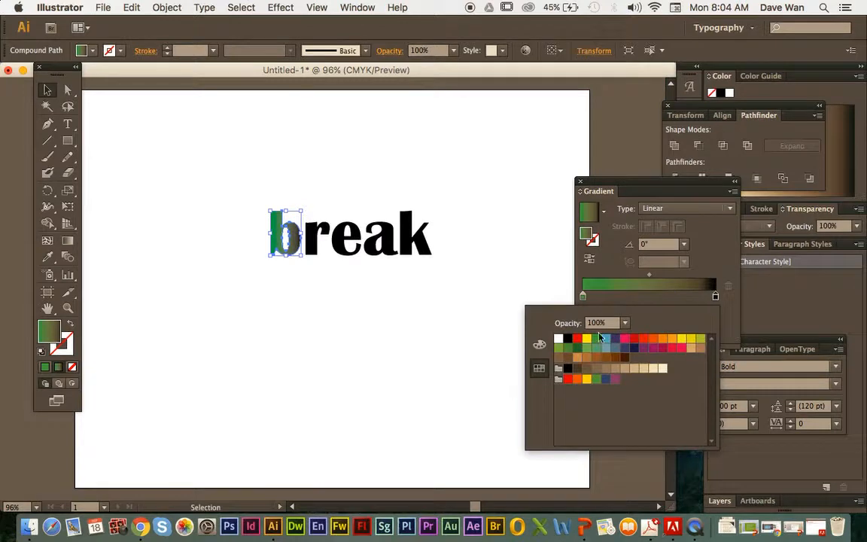
left_click(588, 340)
left_click(703, 272)
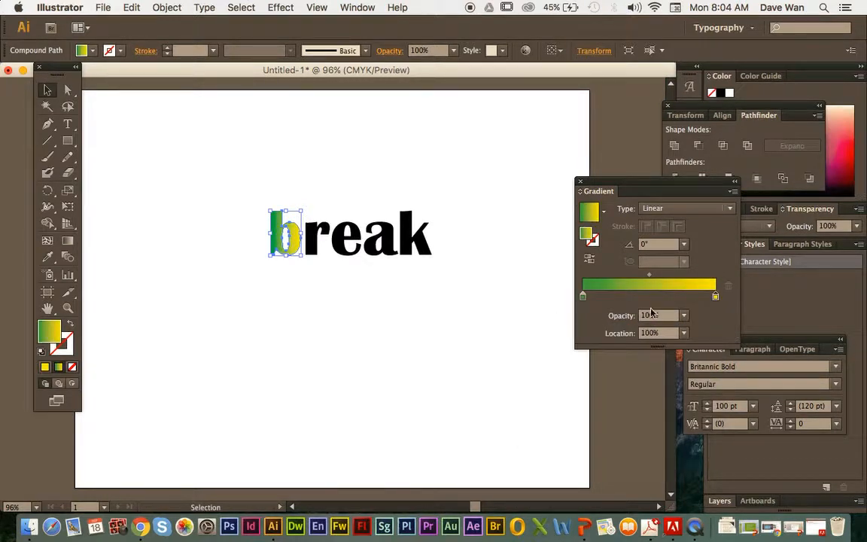
Step: Add a middle color stop at about 55% to the b's gradient and set it to a red swatch
left_click(656, 297)
double_click(656, 297)
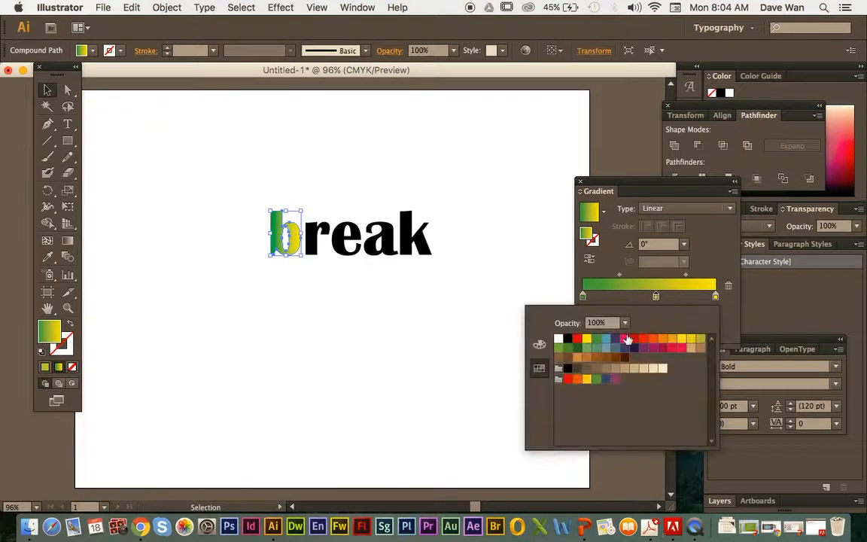
left_click(632, 340)
left_click(714, 265)
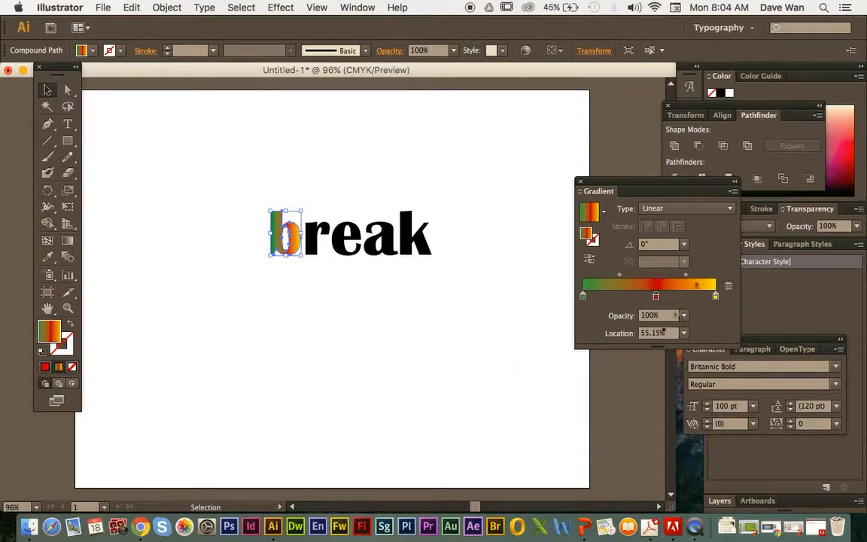
Step: Add another color stop at about 28% to the b's gradient and set it to a light blue swatch
left_click(620, 297)
double_click(620, 296)
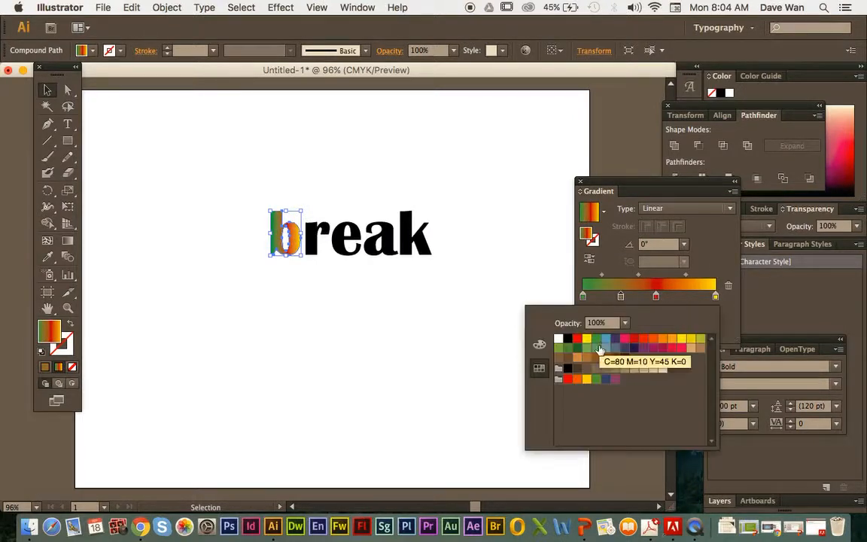
left_click(595, 343)
left_click(698, 265)
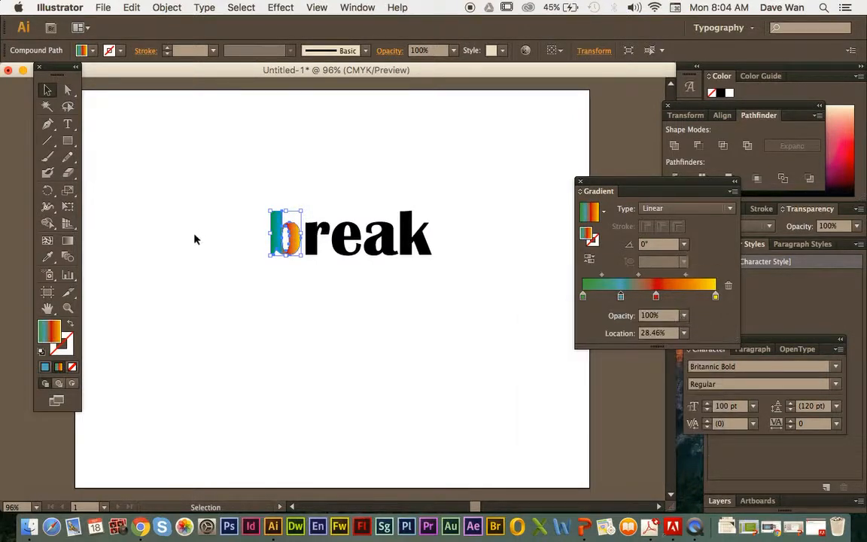
Step: Undo all the gradient changes on the letter b, back to the plain black word, and leave nothing selected
left_click(234, 268)
key("super+z")
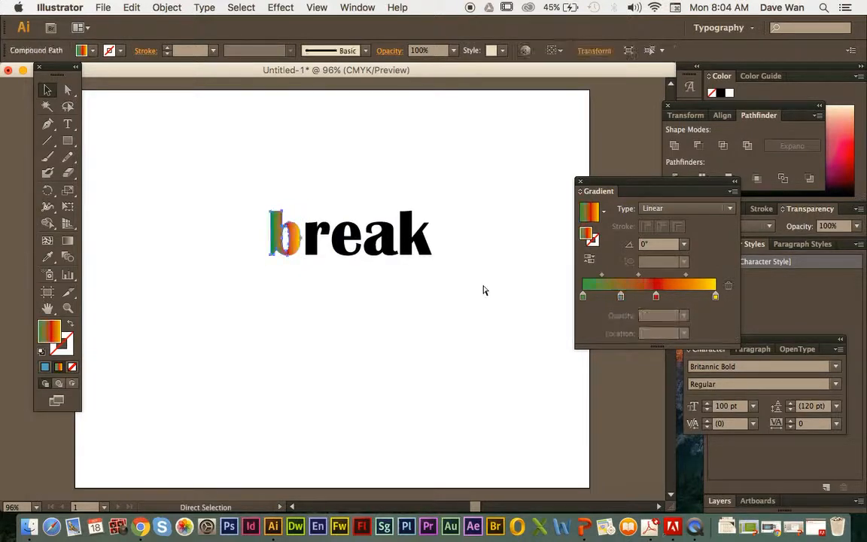
key("super+z")
key("super+z")
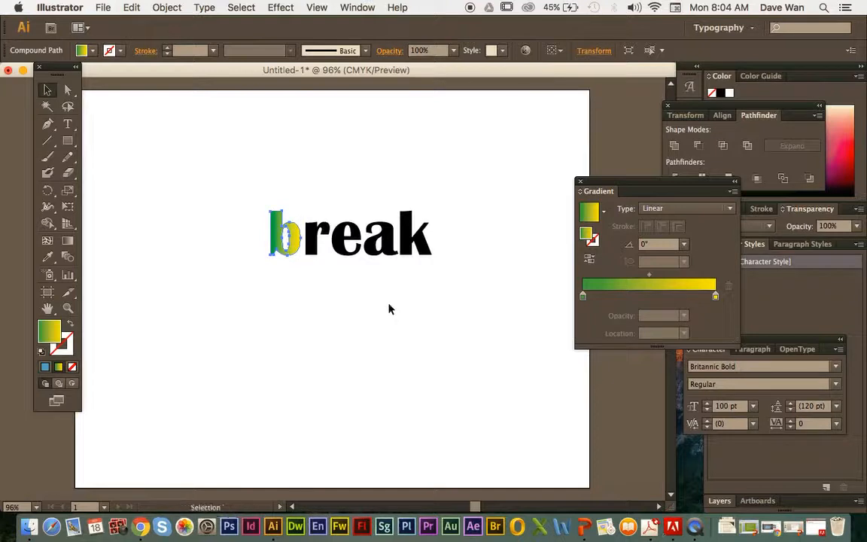
key("super+z")
key("super+z")
key("super+z")
key("super+z")
key("super+z")
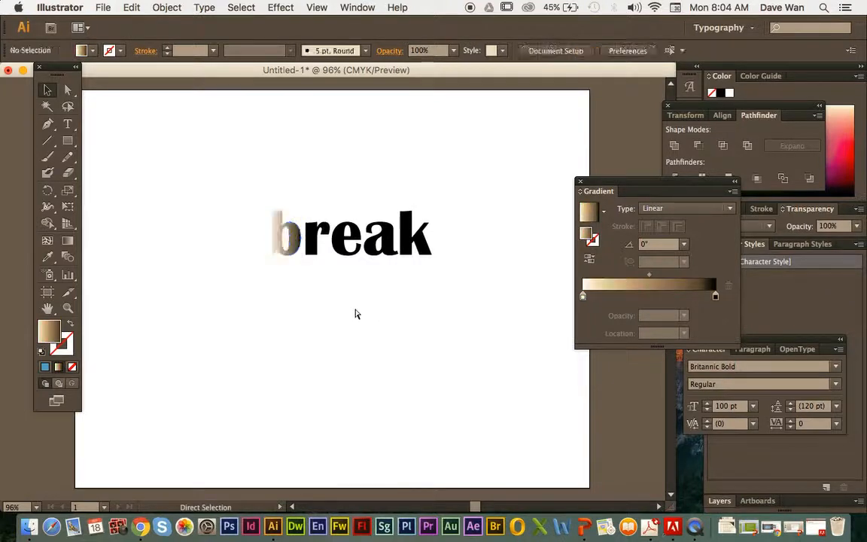
left_click(358, 322)
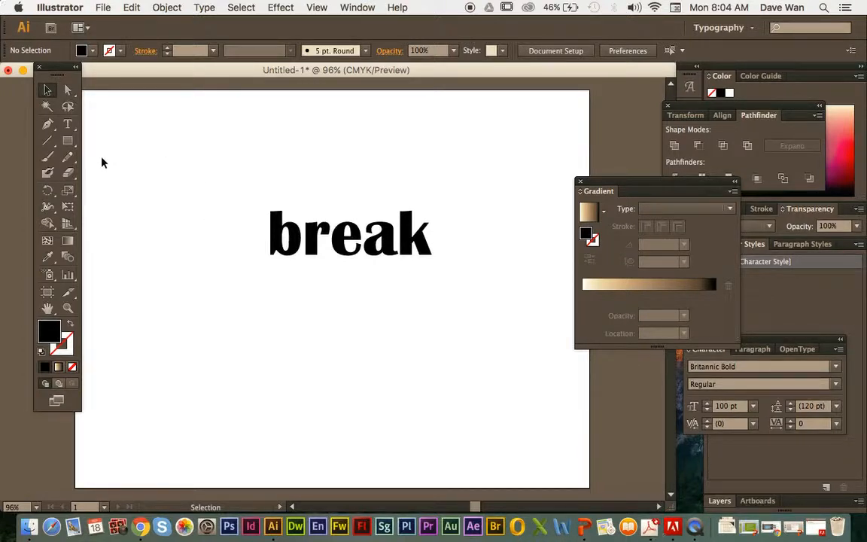
left_click(68, 125)
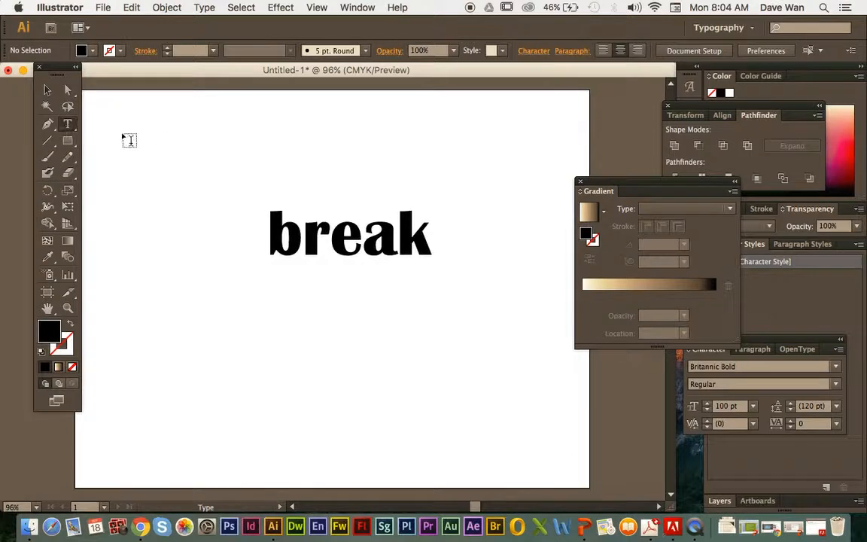
left_click(182, 143)
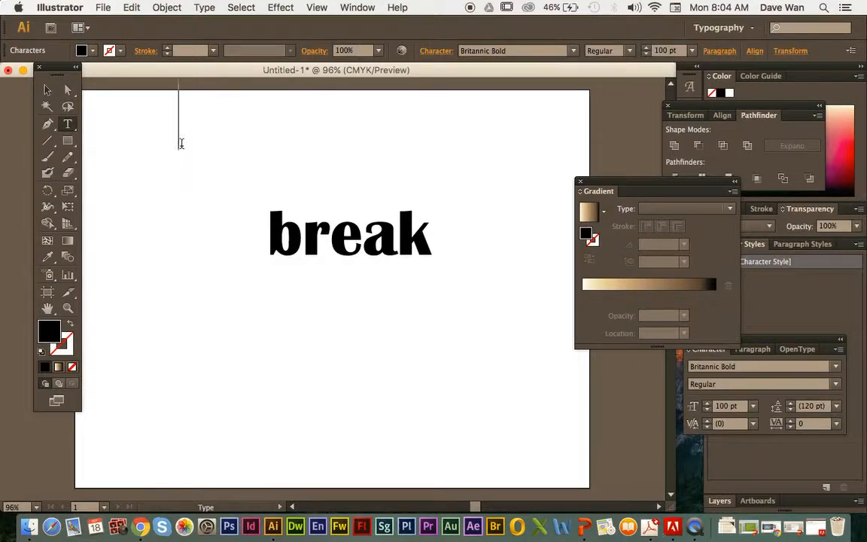
left_click(187, 150)
left_click(195, 328)
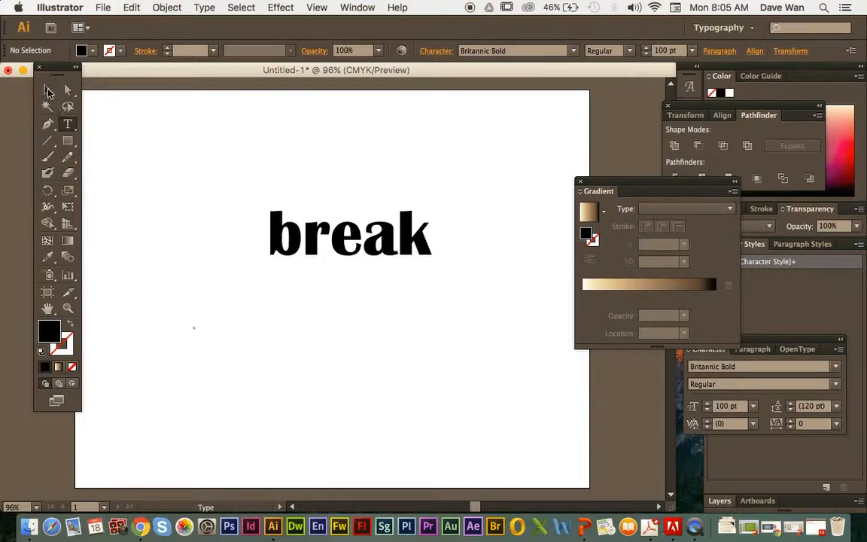
left_click(49, 91)
left_click(223, 350)
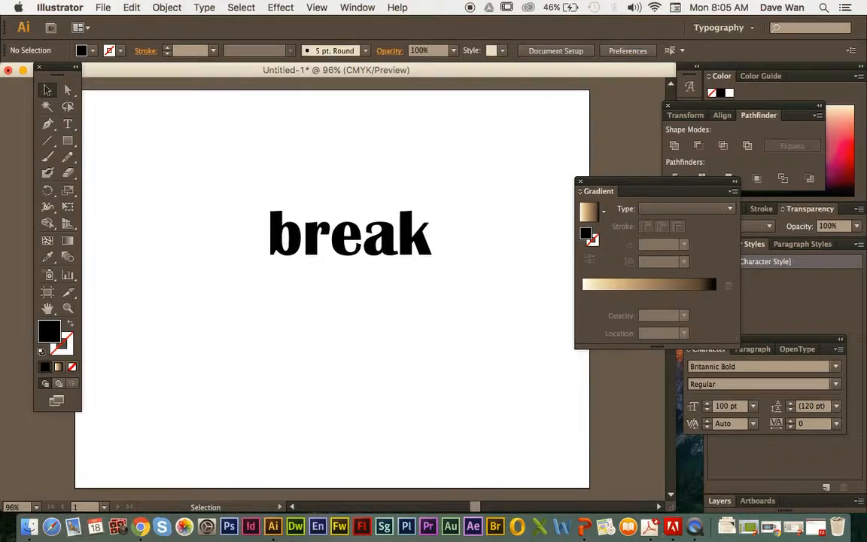
Step: Add a new point text reading "dfgdfg" and place it below the word break
left_click(66, 124)
left_click(165, 346)
type("dfgdfg")
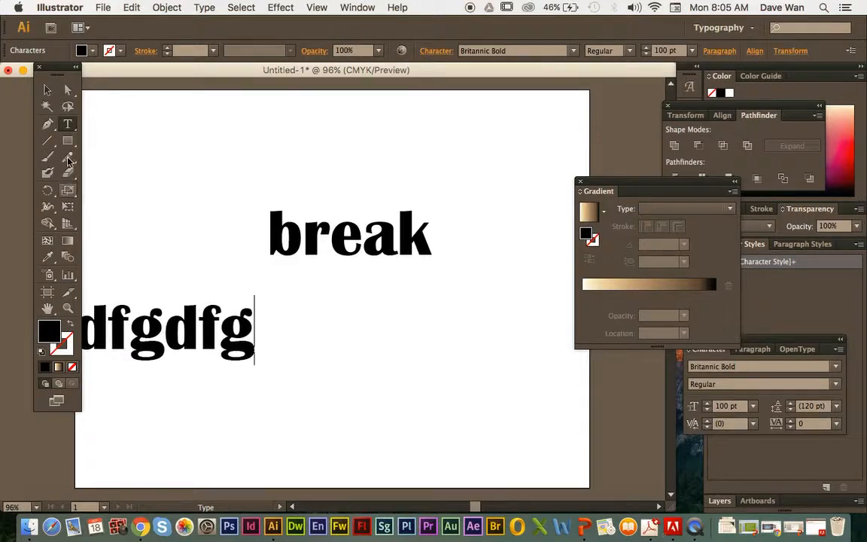
left_click(47, 90)
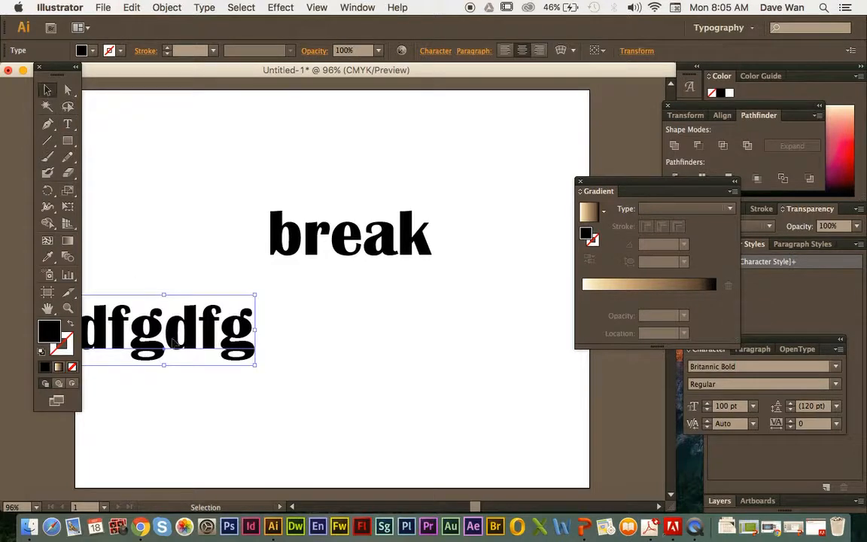
left_click_drag(176, 346, 378, 344)
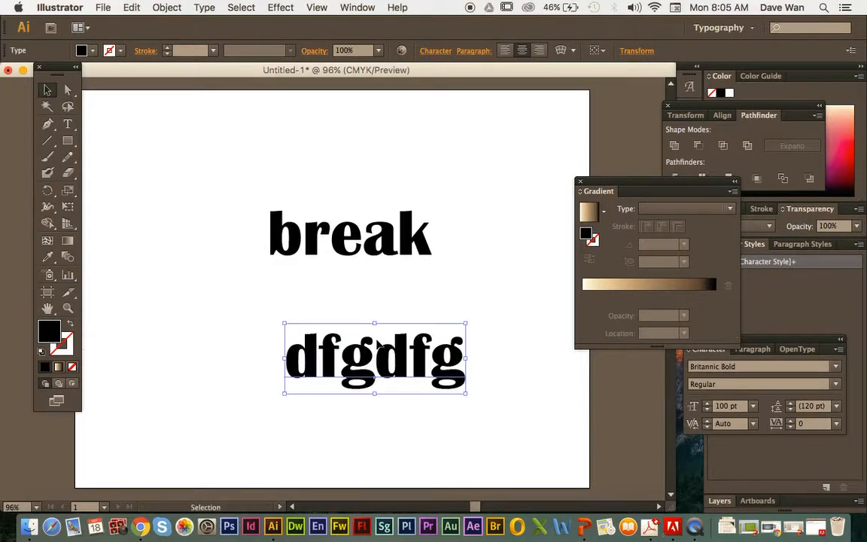
Step: Expand the dfgdfg text with Object and Fill included, ungroup the resulting letters and deselect them
left_click(167, 8)
left_click(199, 143)
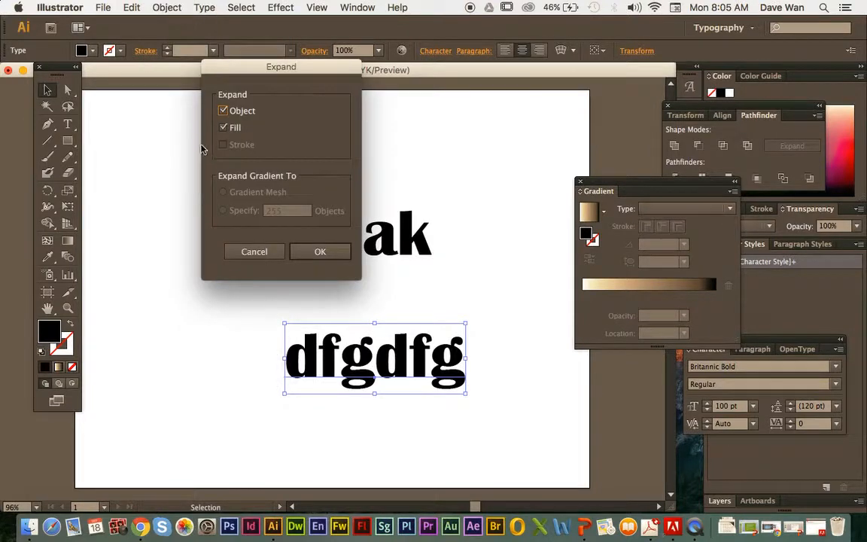
left_click(310, 250)
left_click(157, 7)
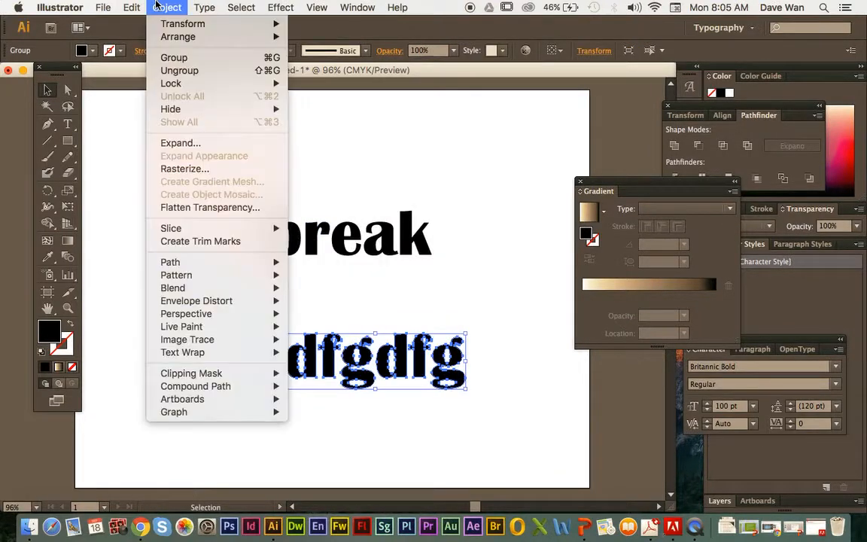
left_click(179, 70)
left_click(295, 384)
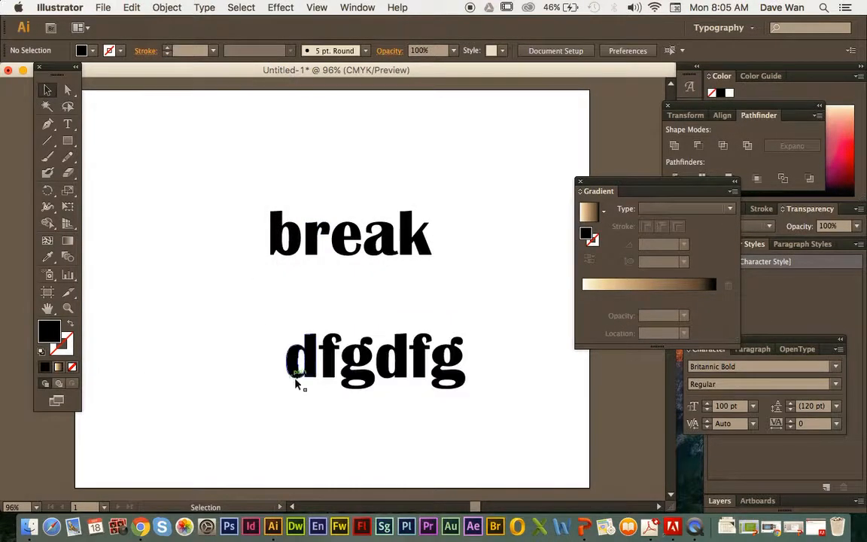
Step: Move the first d, f and g of dfgdfg separately into a descending diagonal beside and below the word break
left_click_drag(309, 360, 191, 317)
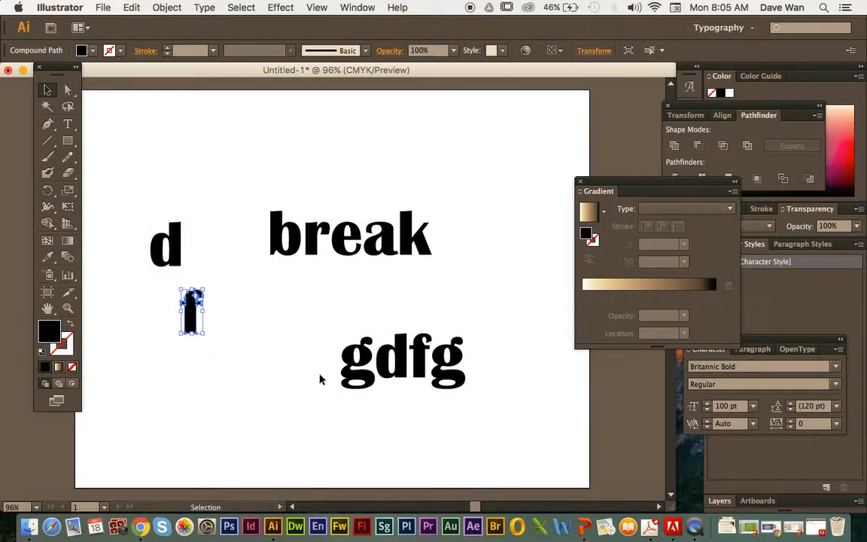
left_click_drag(355, 367, 224, 349)
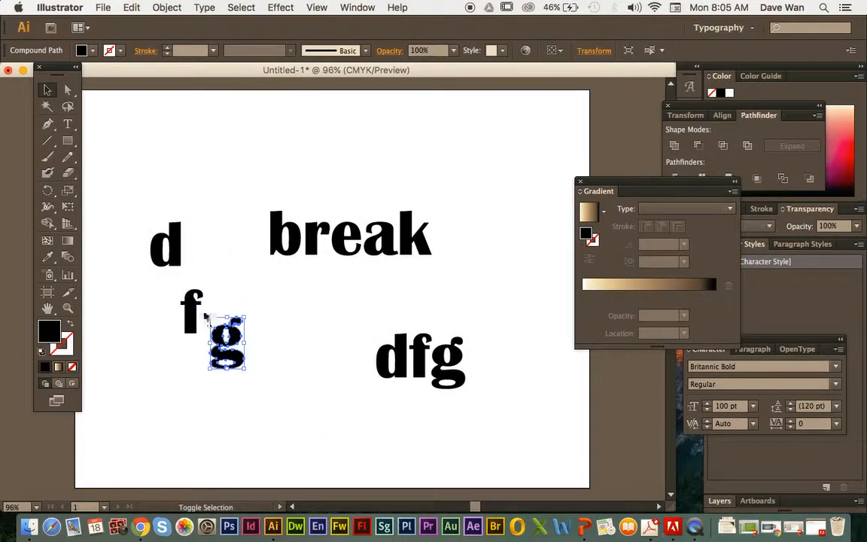
left_click_drag(176, 273, 129, 193)
left_click(133, 289)
Step: Enlarge the separated g to over three times its size and move the second d closer to it
left_click(216, 330)
left_click_drag(184, 289, 263, 368)
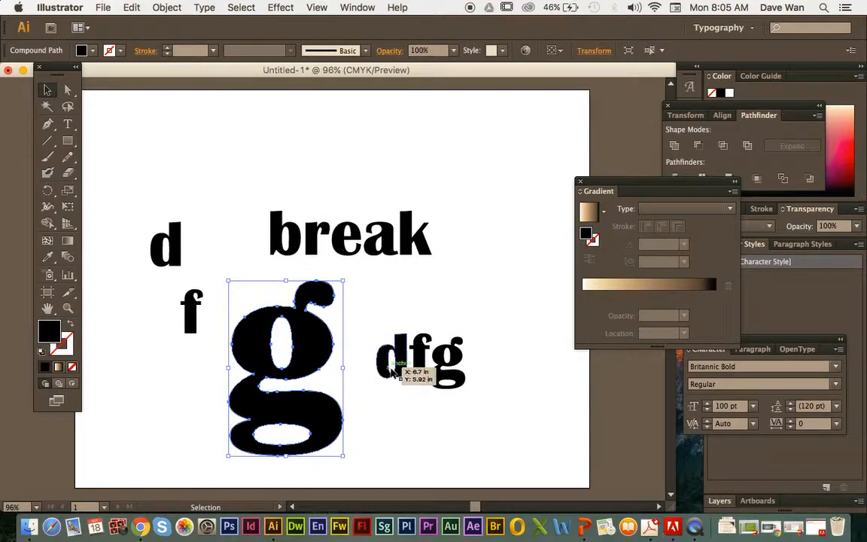
left_click_drag(392, 372, 365, 370)
left_click(412, 319)
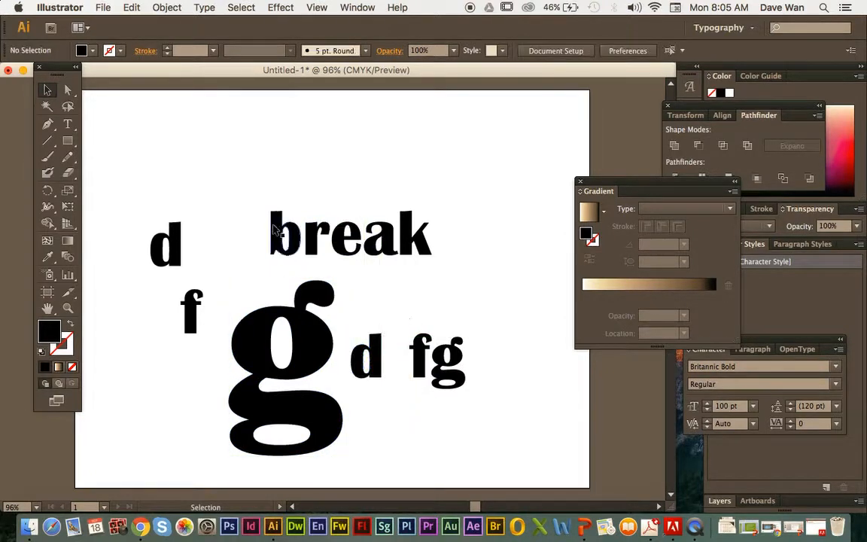
Step: Move the grouped word break upward and slightly to the right, away from the large g, and deselect it
left_click_drag(276, 241, 286, 202)
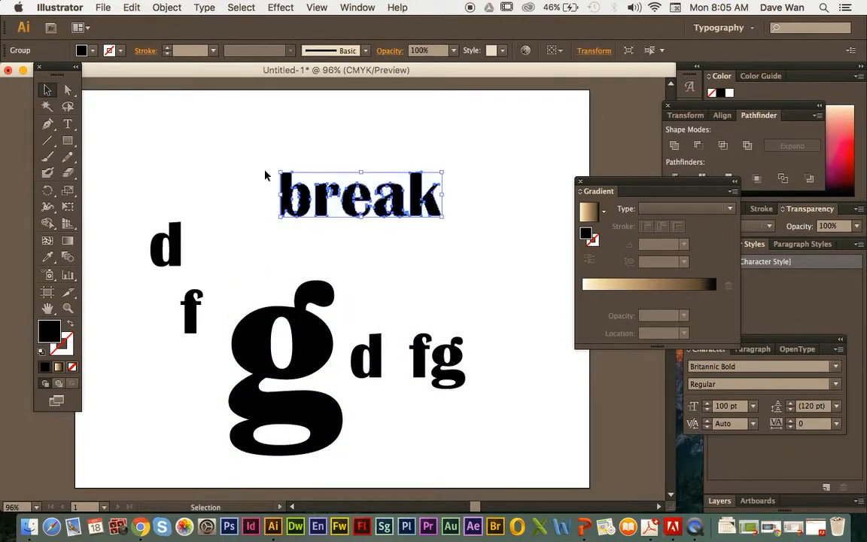
left_click(418, 205)
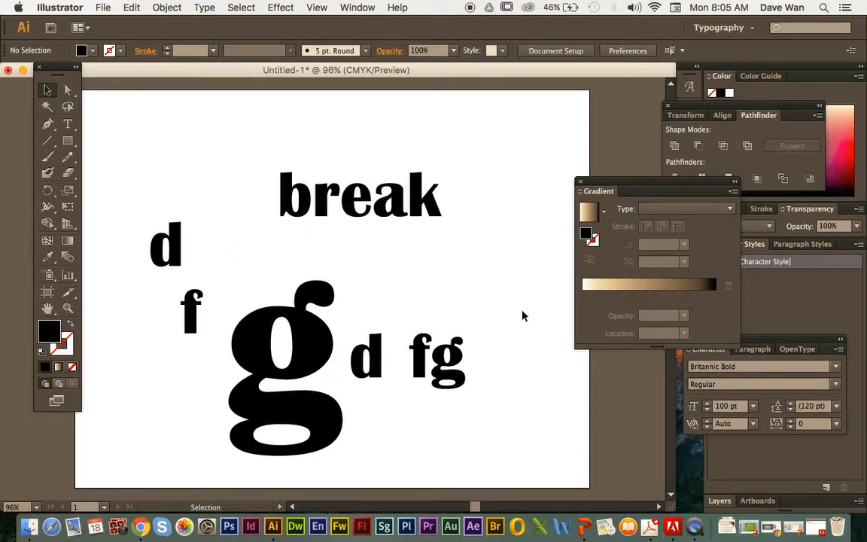